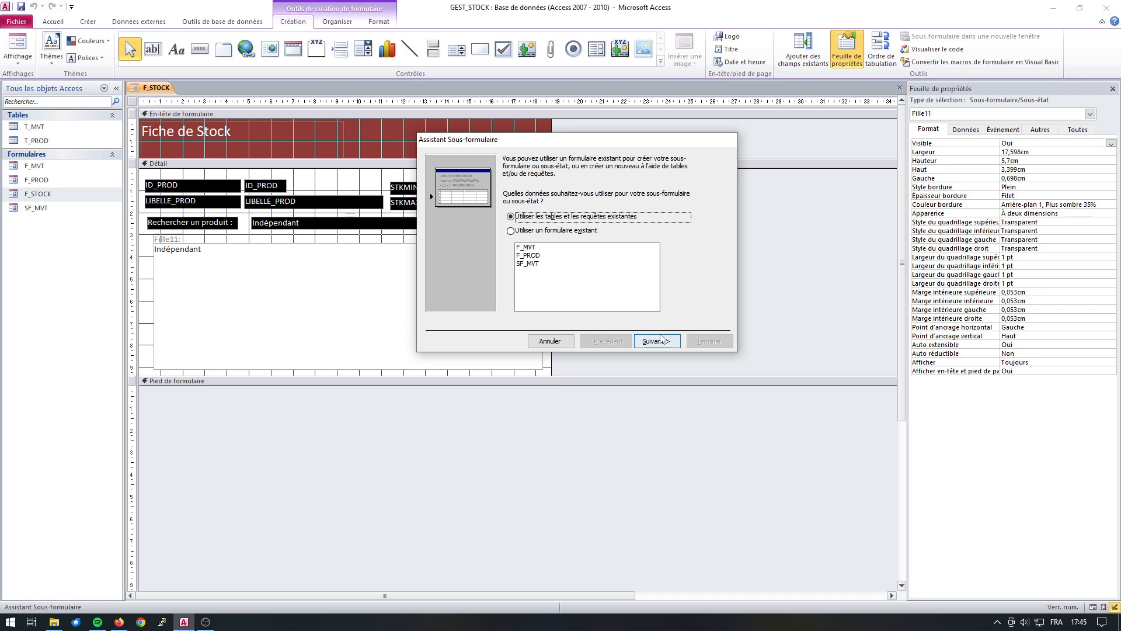
Base the subform on table T_MVT with the fields DATE_MVT, TYPE_MVT, ENTREE_MVT, SORTIE_MVT and ID_PROD.
left_click(662, 341)
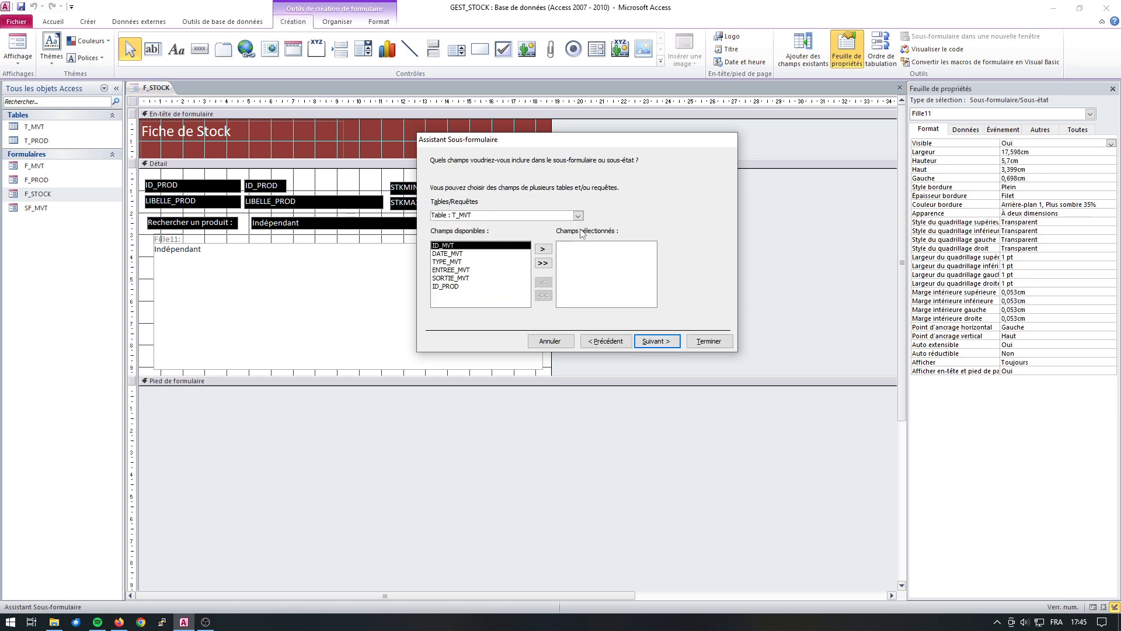
left_click(455, 253)
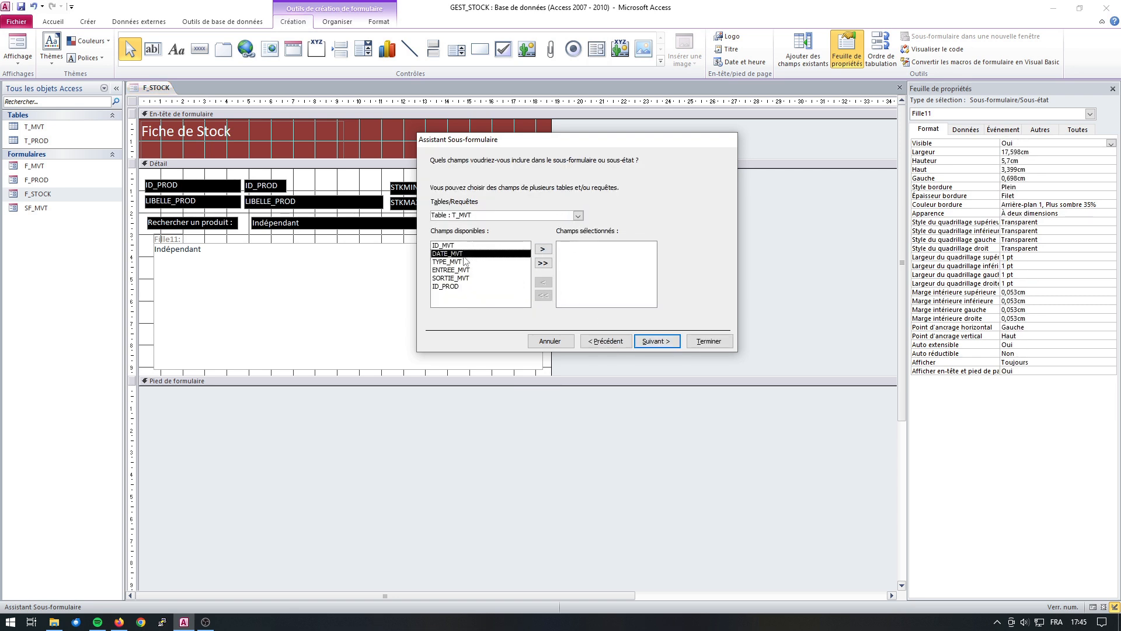
left_click(543, 249)
left_click(543, 249)
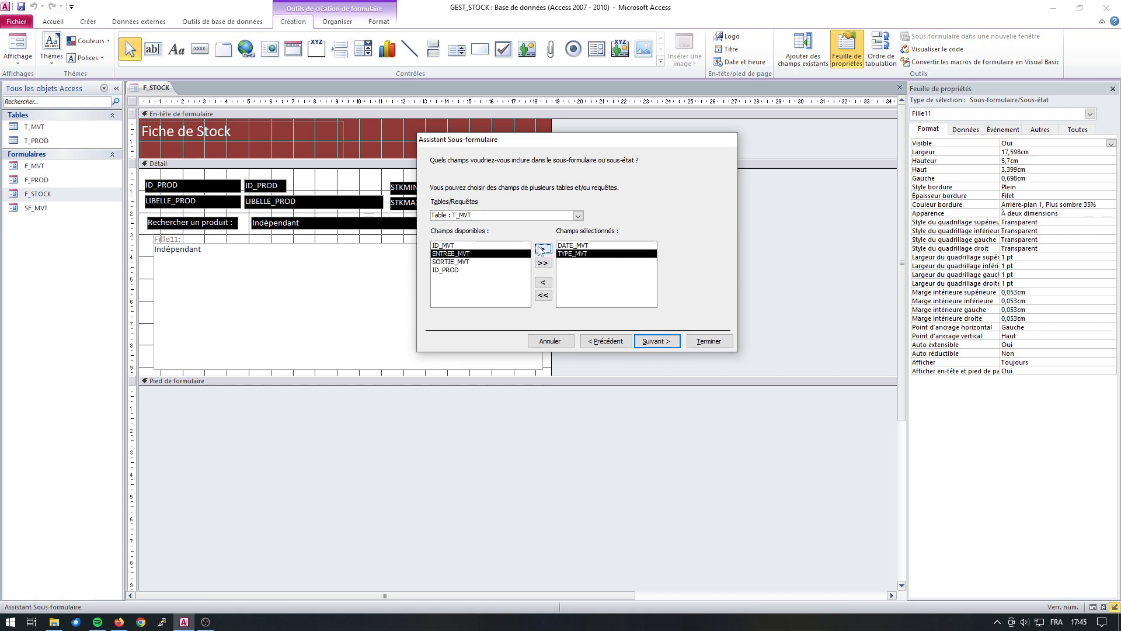
left_click(542, 249)
left_click(543, 249)
left_click(543, 249)
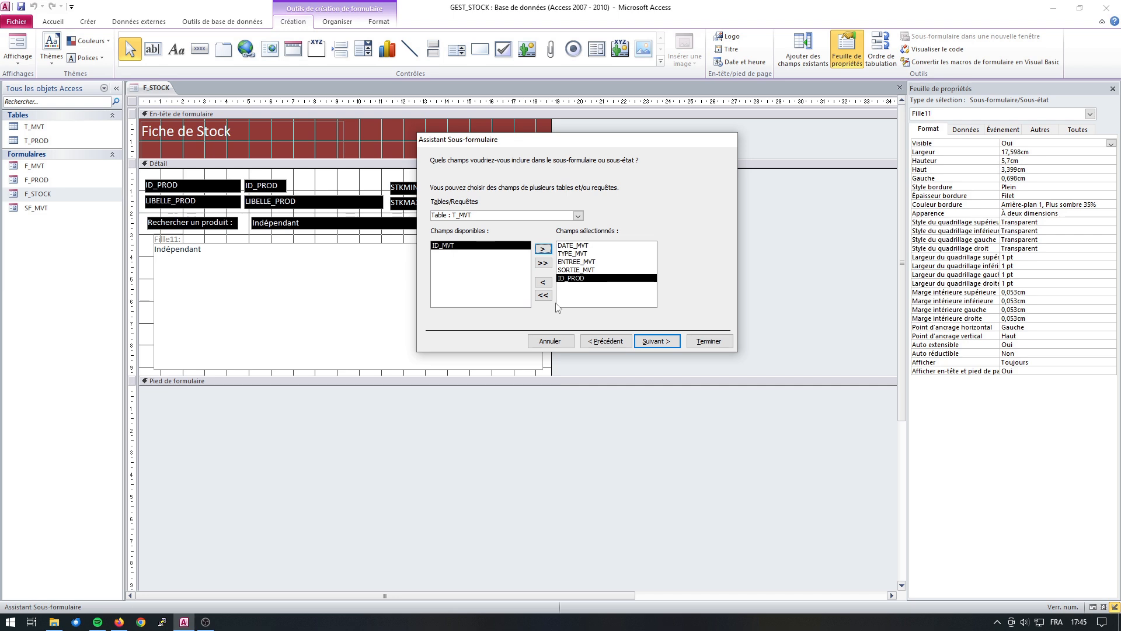
left_click(649, 345)
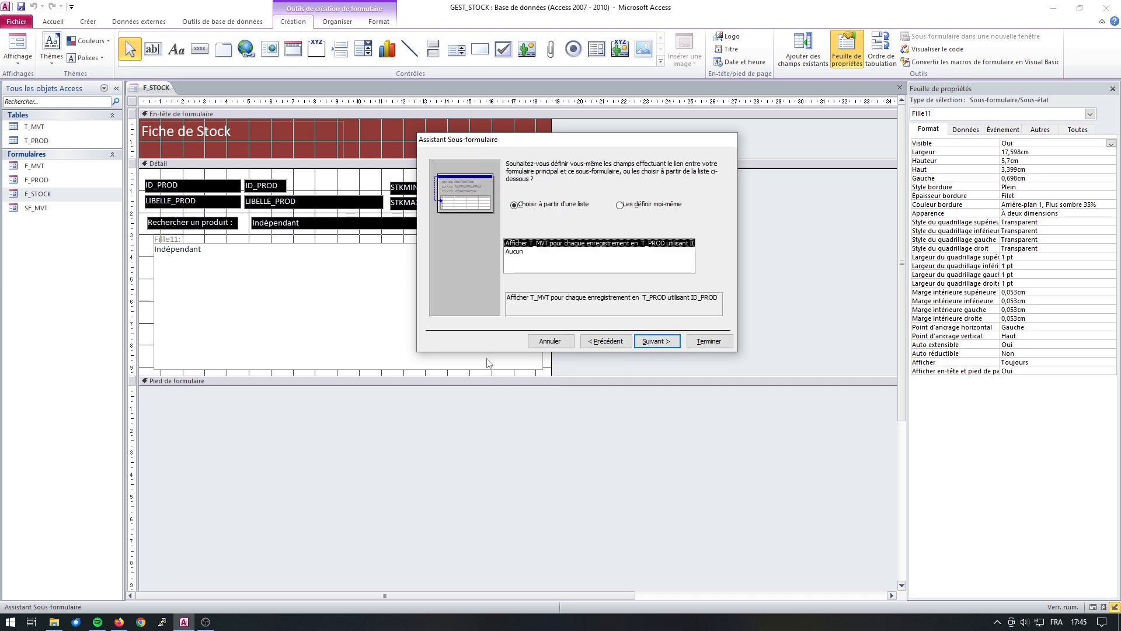
Define the link between main form and subform manually, matching ID_PROD to ID_PROD.
left_click(626, 206)
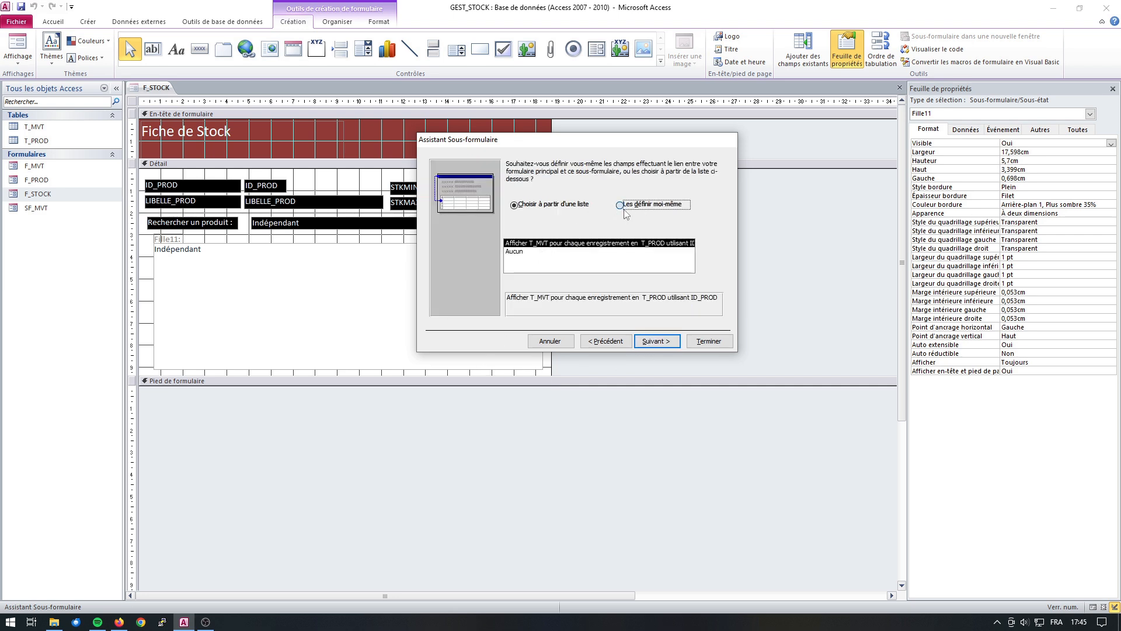
left_click(593, 243)
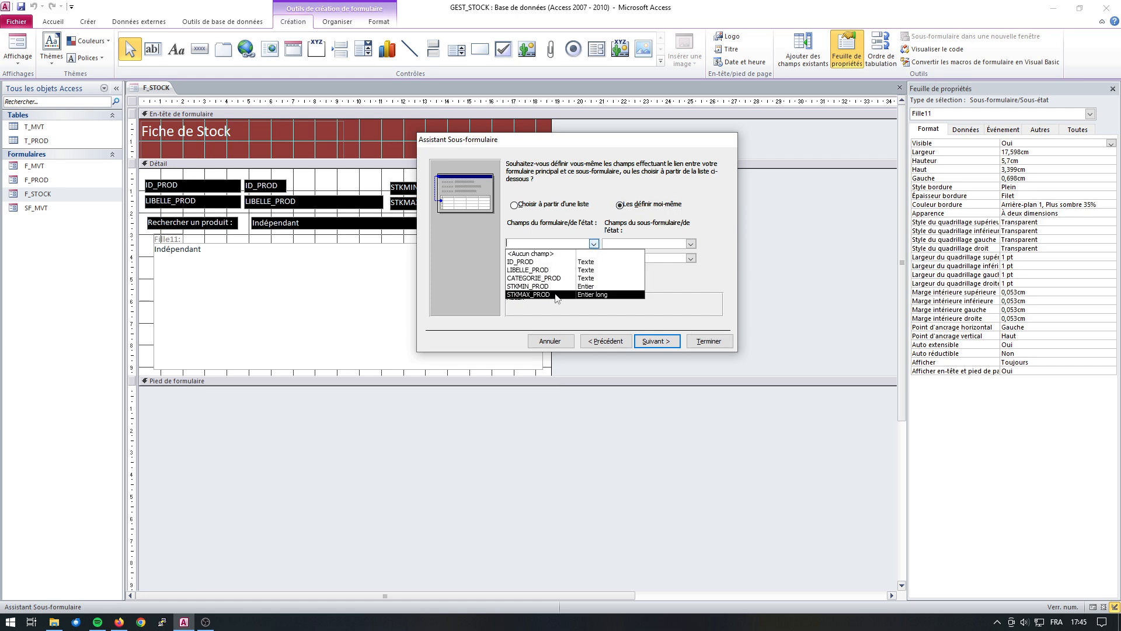
left_click(541, 262)
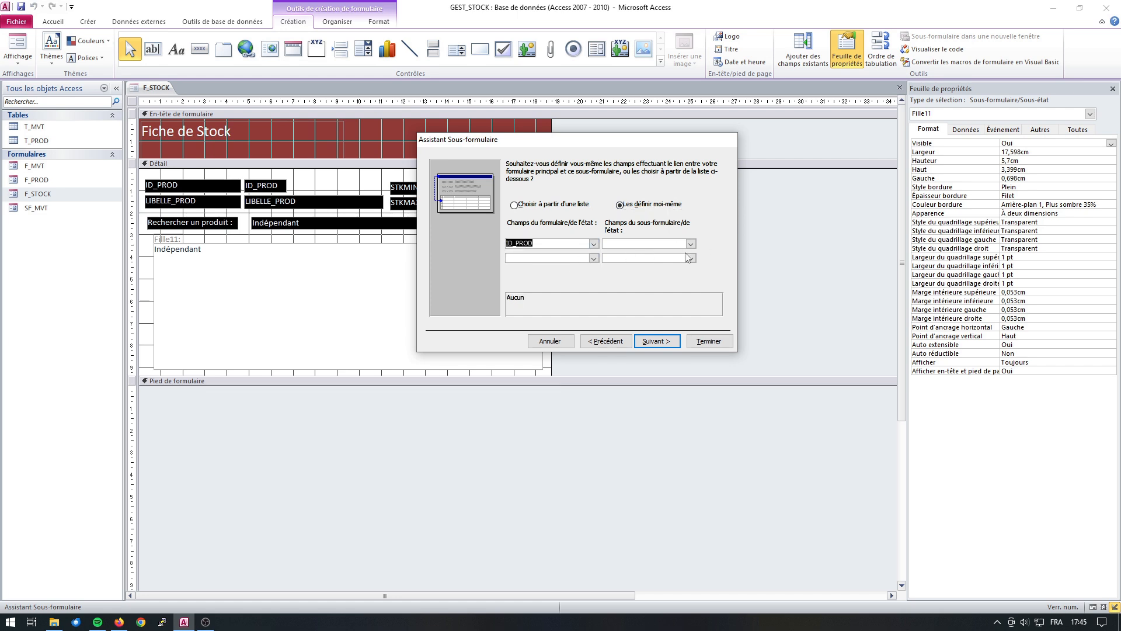
left_click(690, 244)
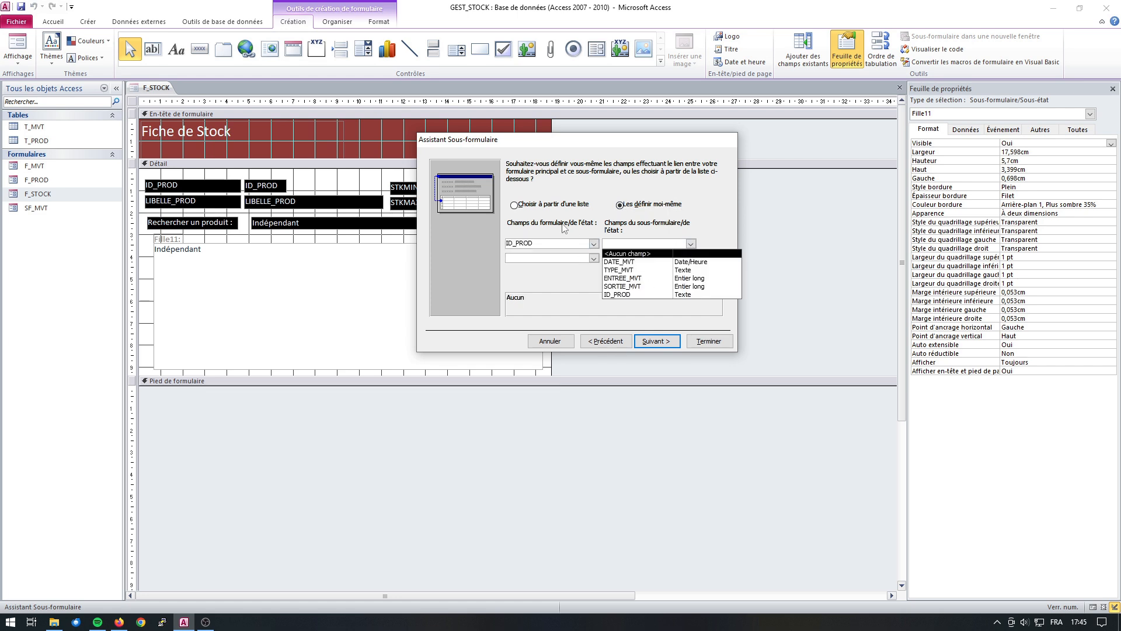
left_click(659, 294)
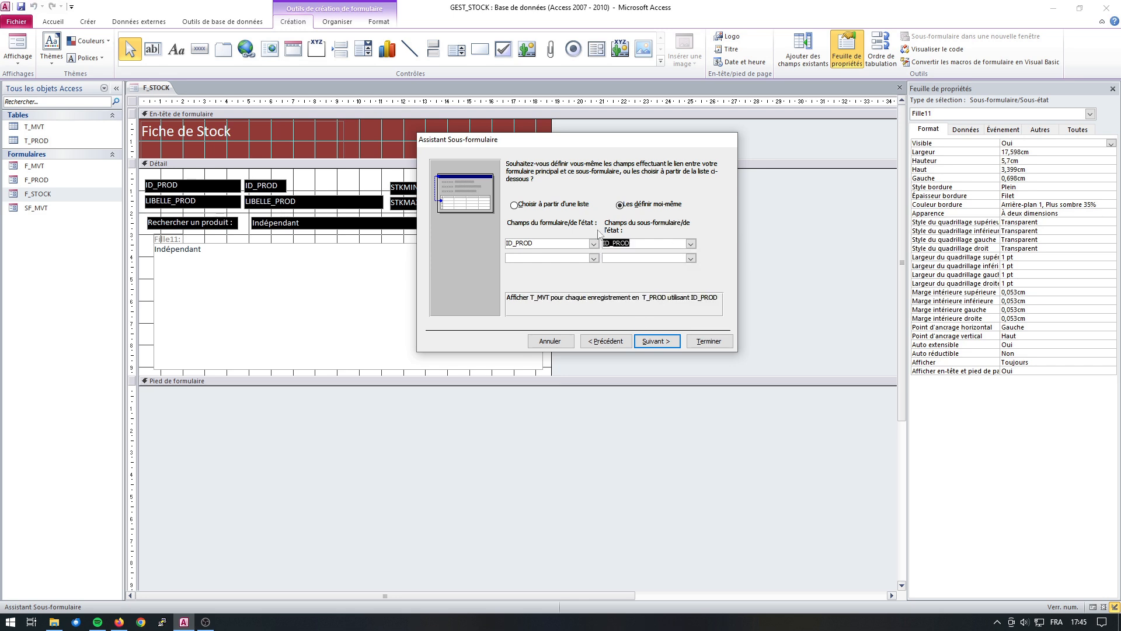
Name the subform SF_STOCK and finish the subform wizard.
left_click(654, 341)
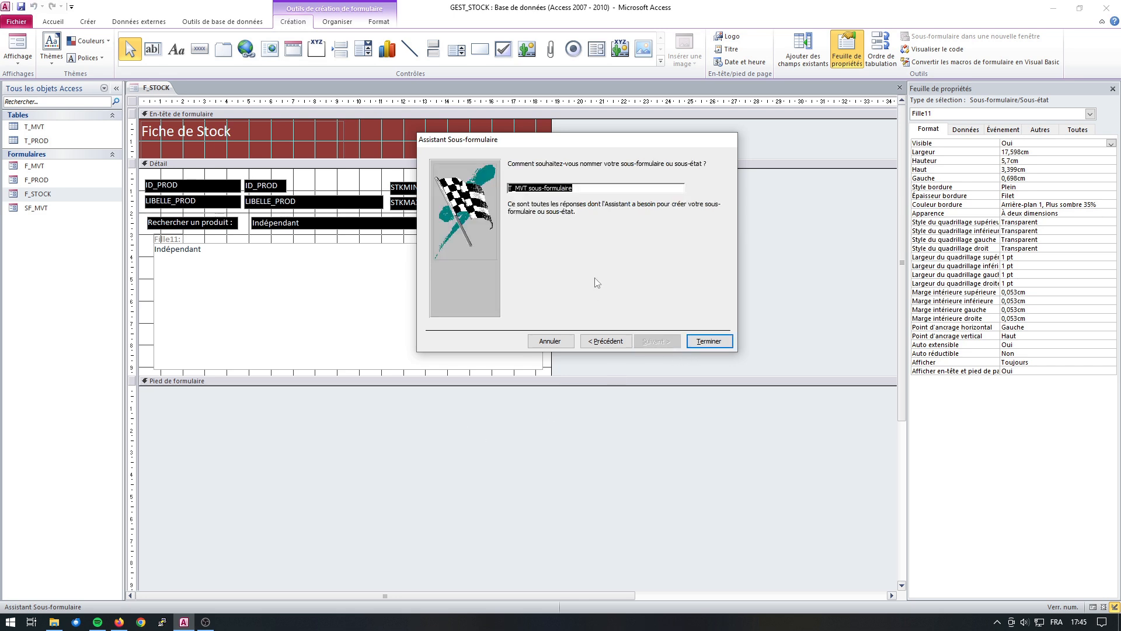
type("SF_STOCK")
left_click(694, 347)
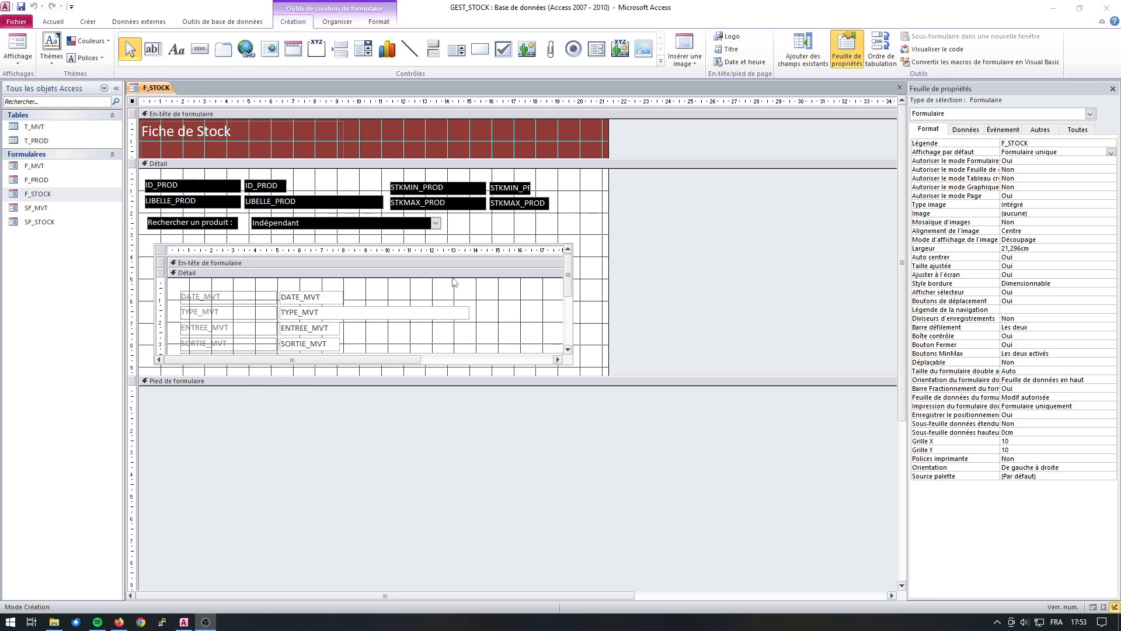
Close the F_STOCK form and open the SF_STOCK form in design view.
right_click(157, 89)
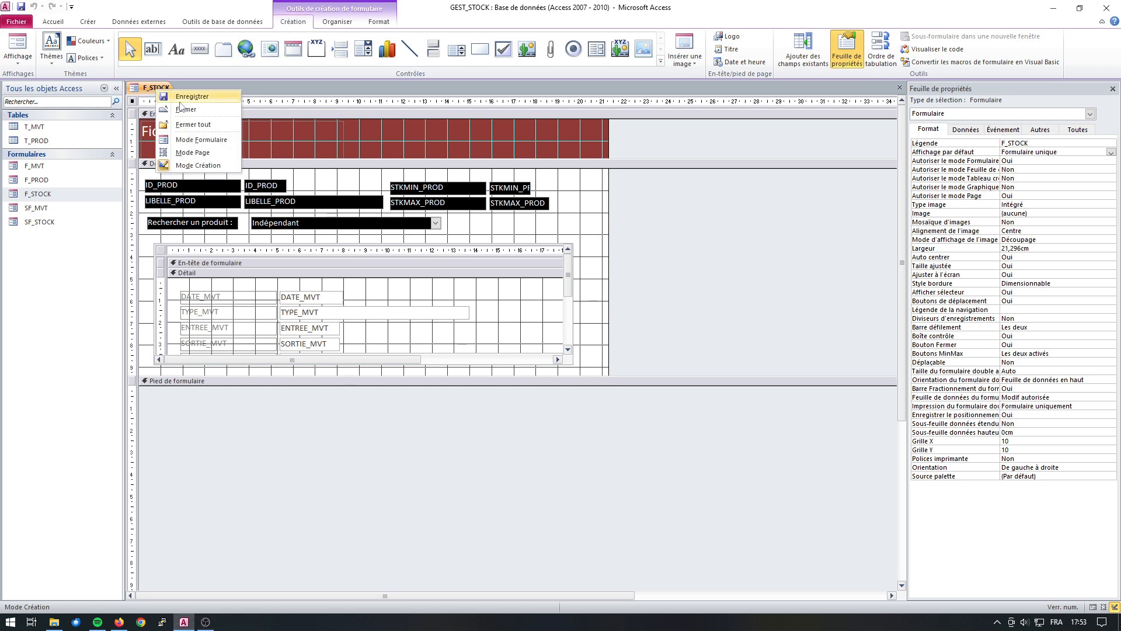
right_click(147, 88)
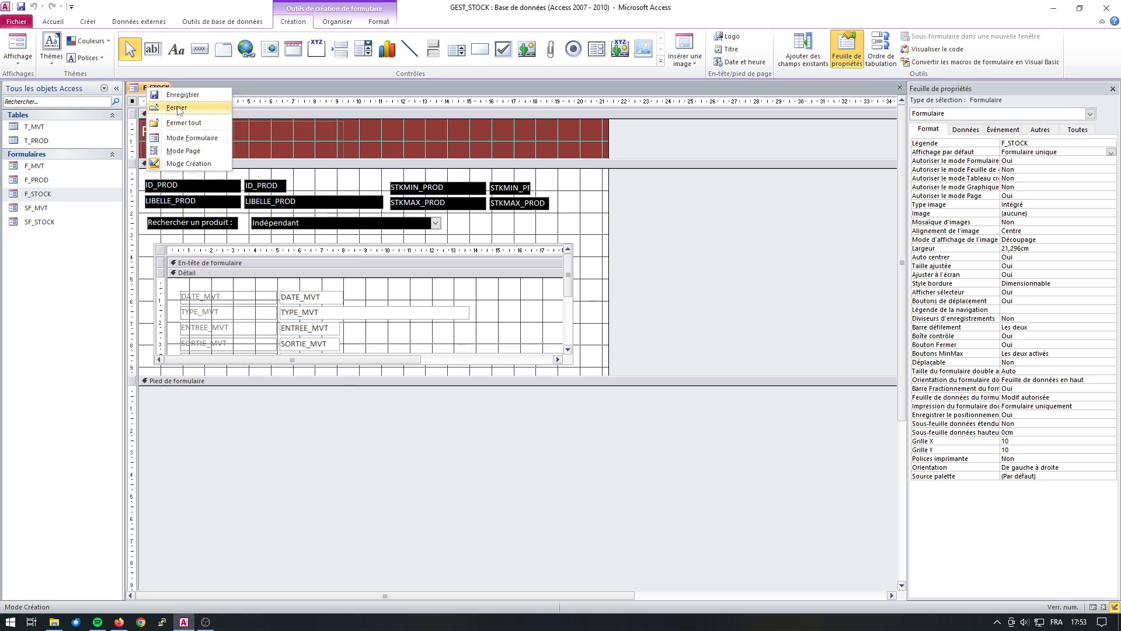
left_click(177, 107)
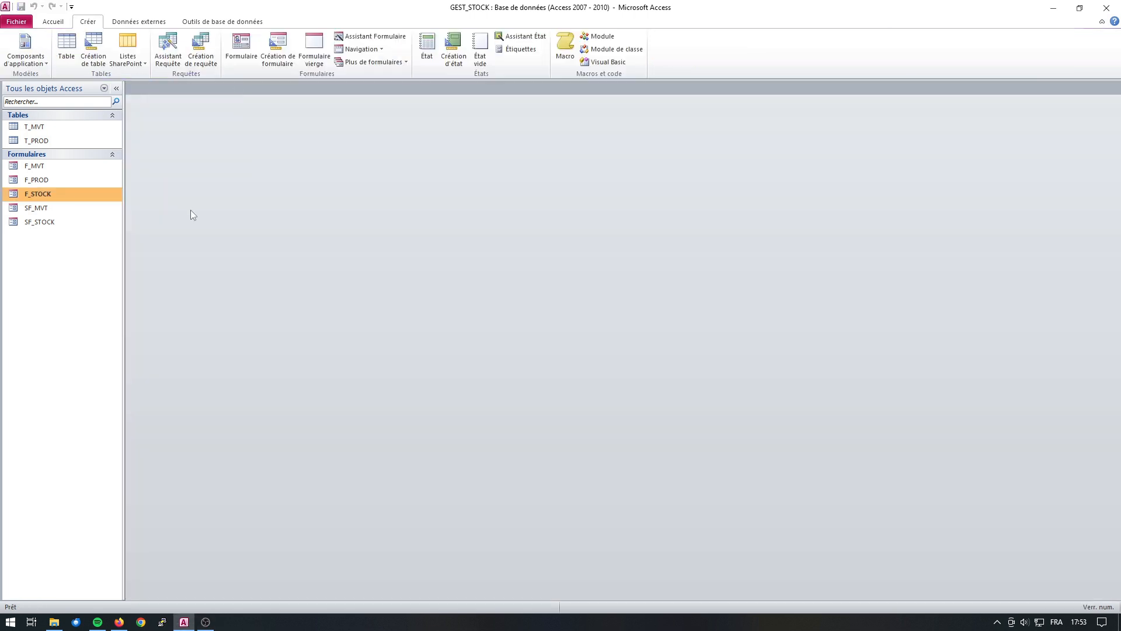
left_click(42, 224)
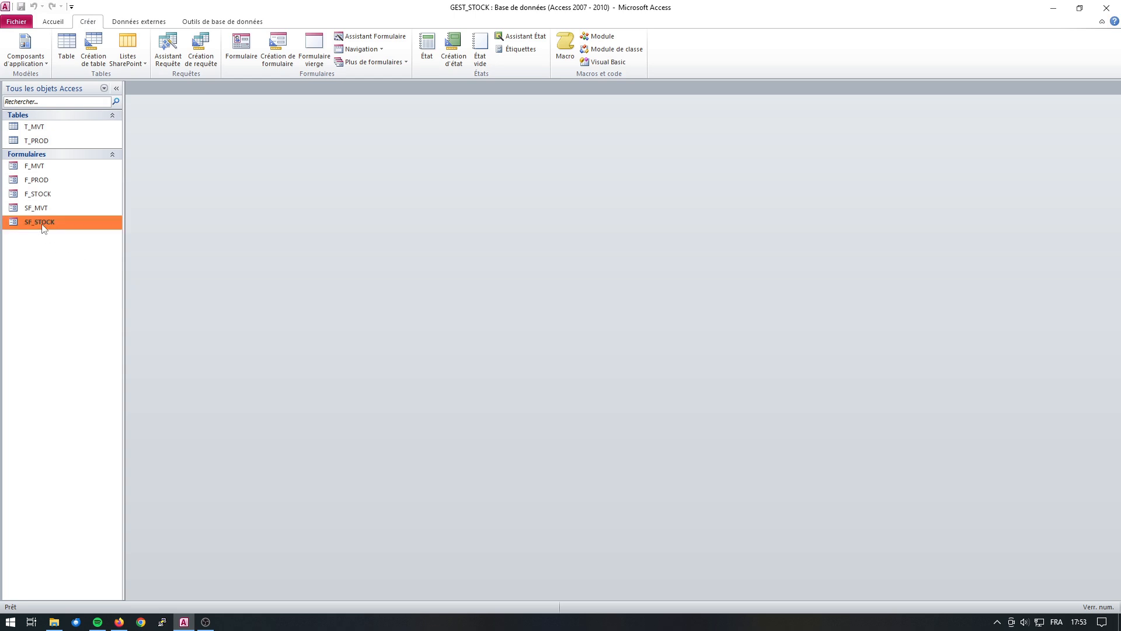
right_click(43, 224)
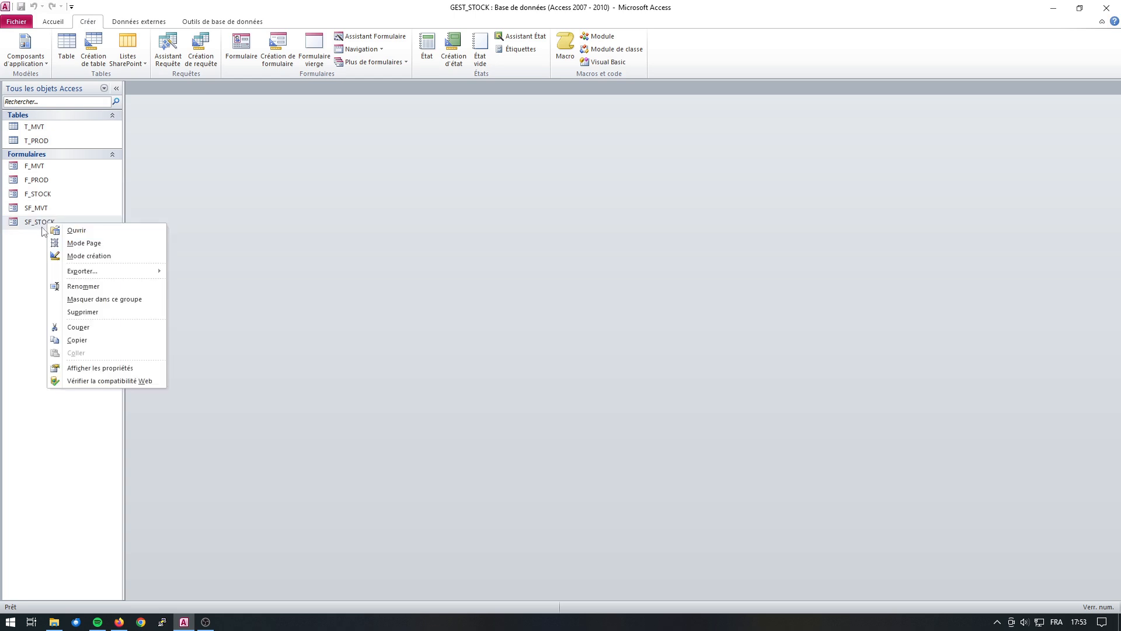
left_click(88, 256)
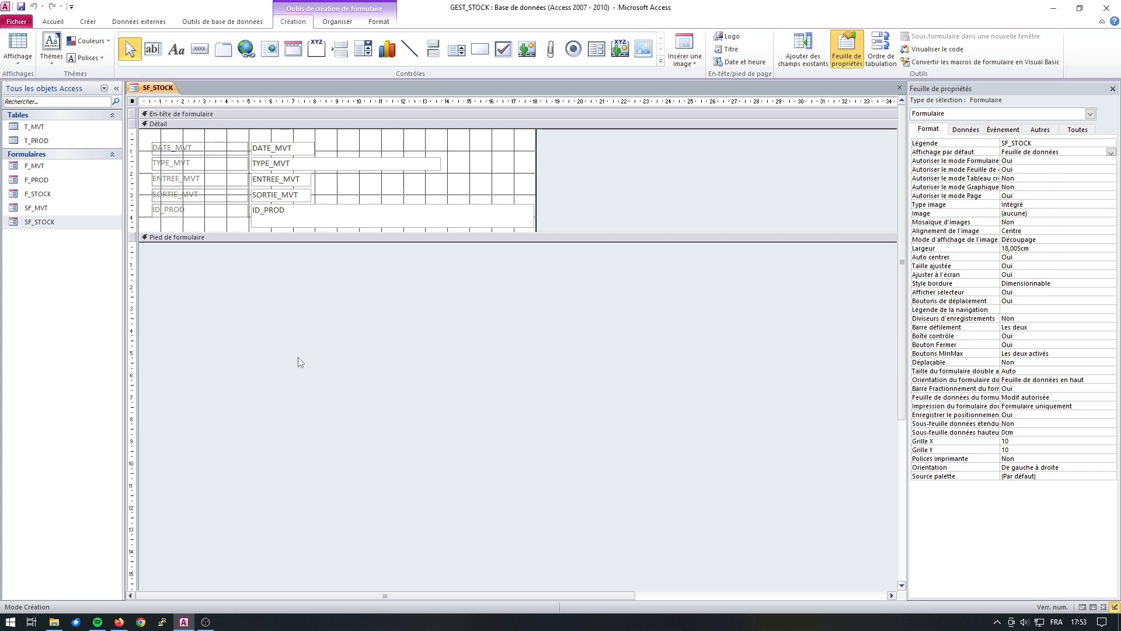
Preview SF_STOCK in form view to check its layout, and return to design view.
right_click(155, 94)
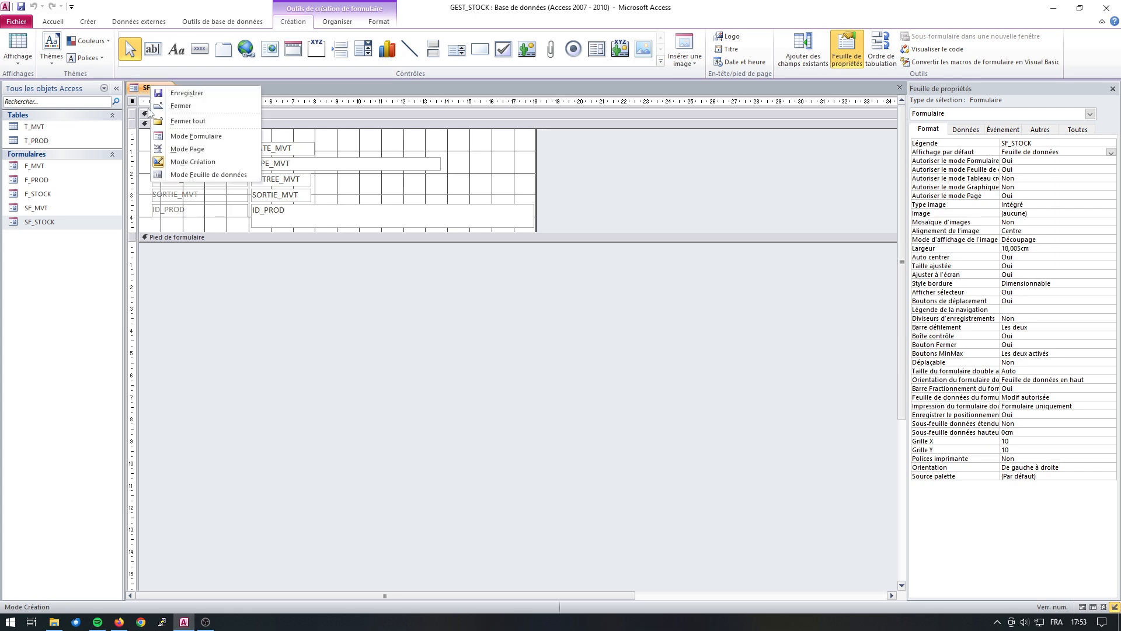
left_click(186, 134)
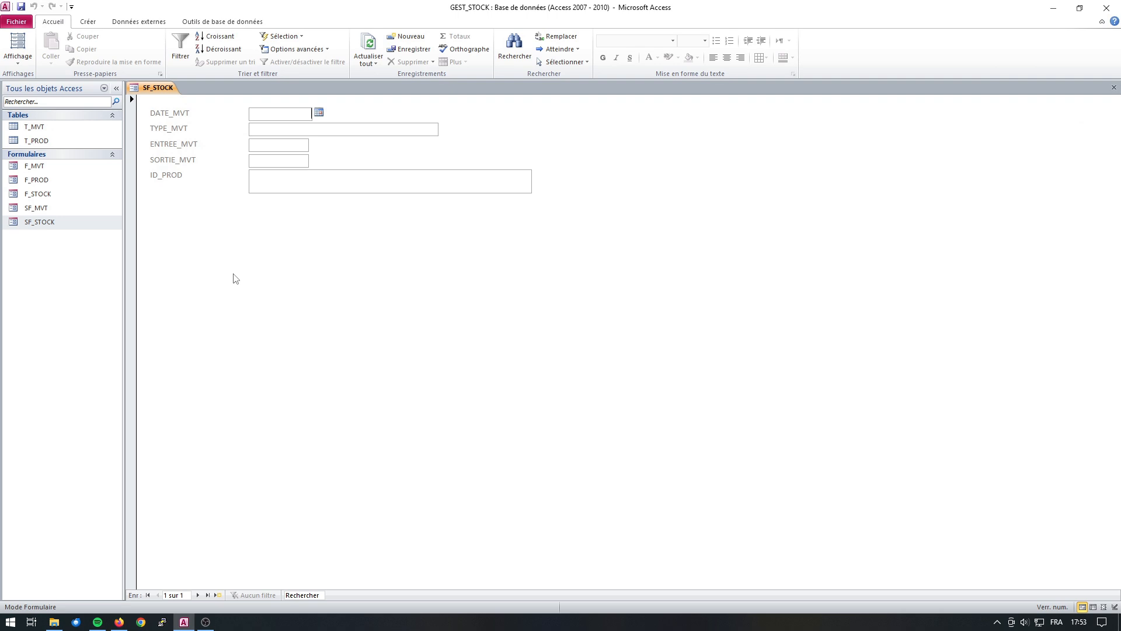
right_click(157, 89)
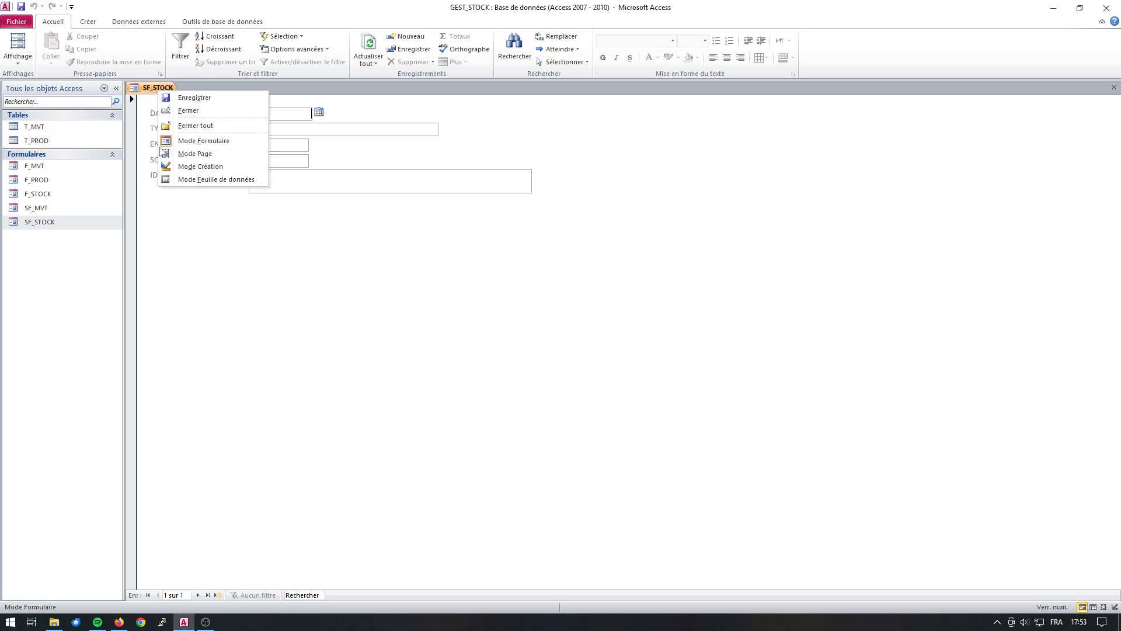
left_click(198, 167)
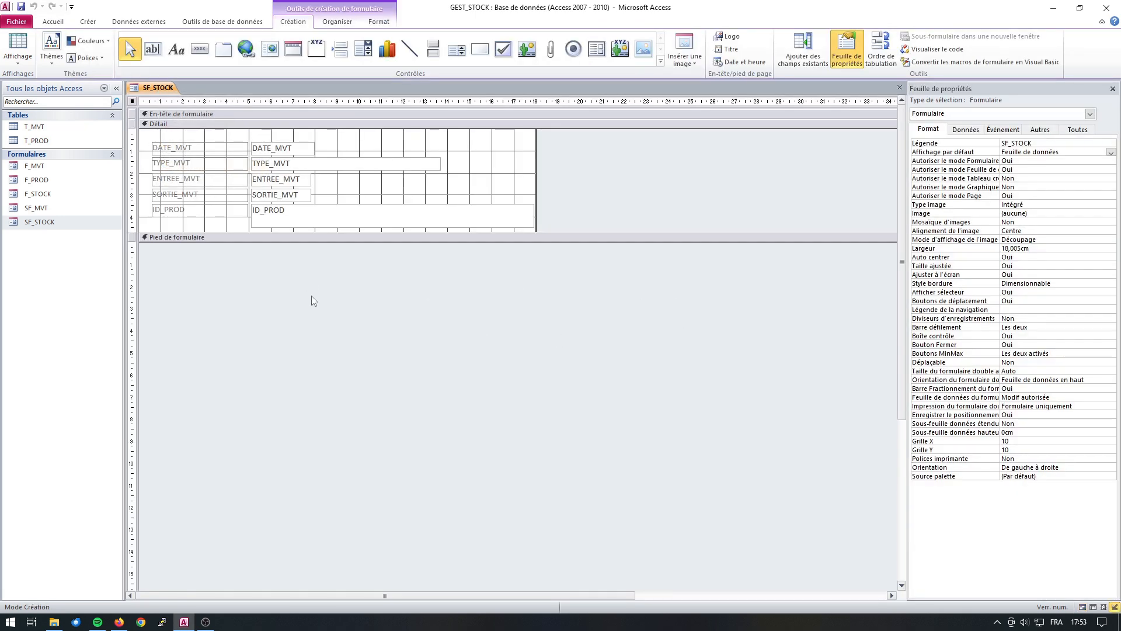
Set the default view of the SF_STOCK form to Formulaires continus.
left_click(1070, 153)
left_click(1111, 153)
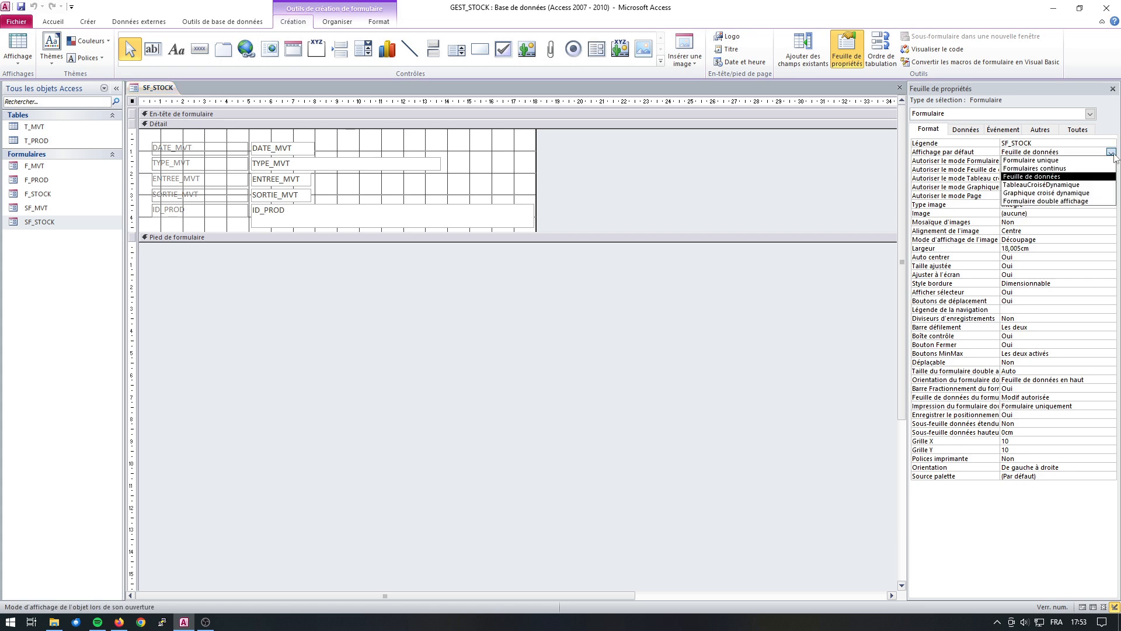
left_click(1062, 169)
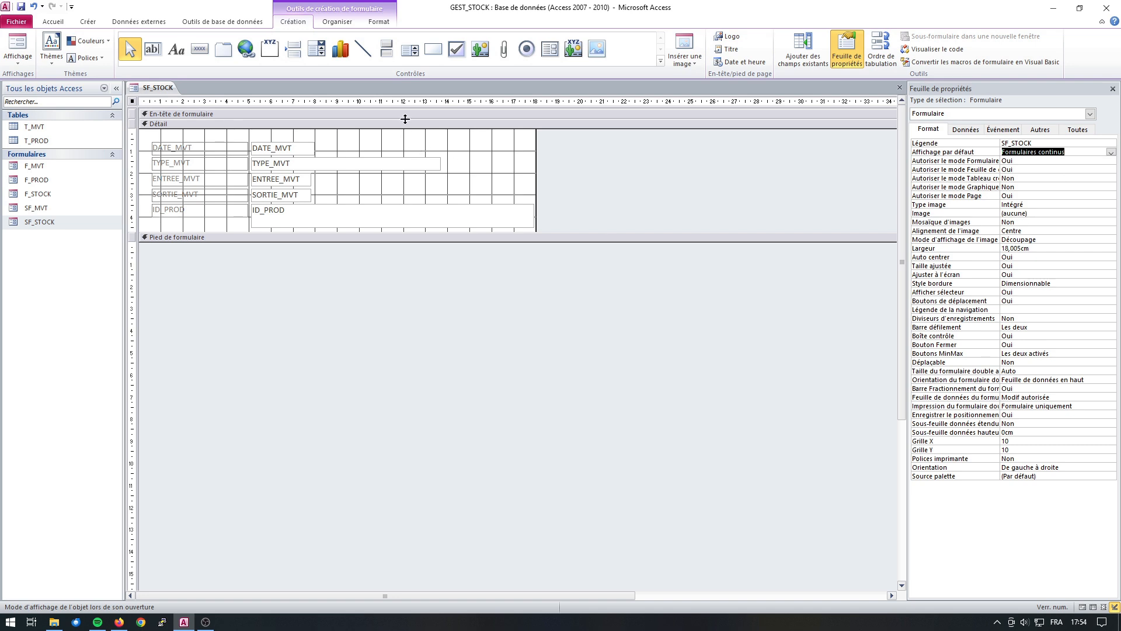
Open up the form header to about 2.9 cm high and move all five field labels from the Detail section into it.
left_click_drag(405, 119, 402, 188)
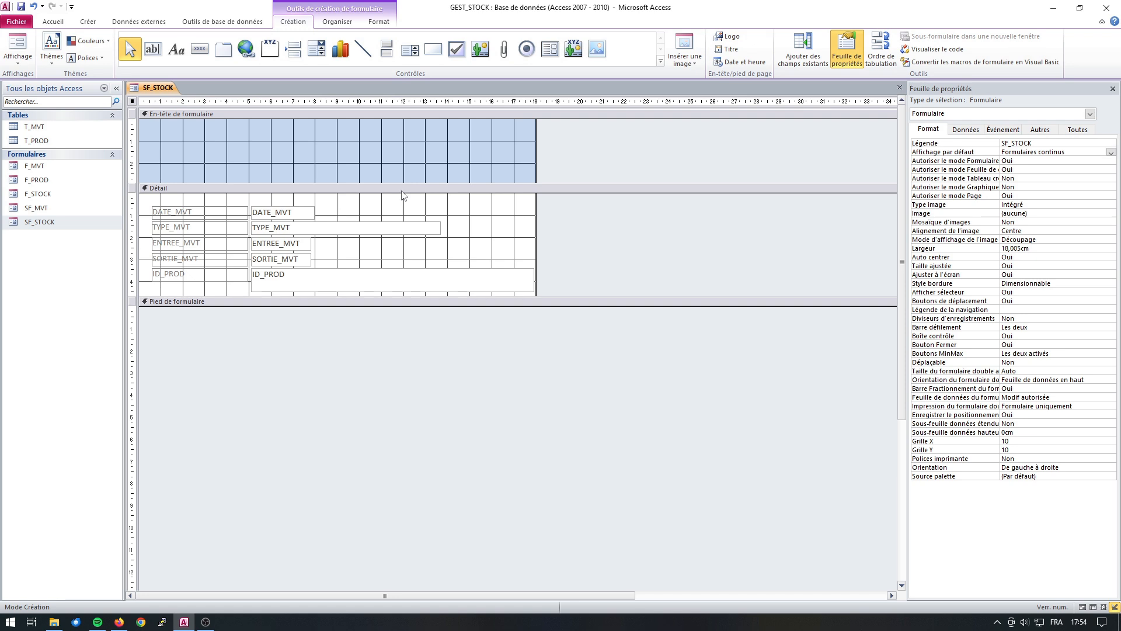
left_click(182, 214)
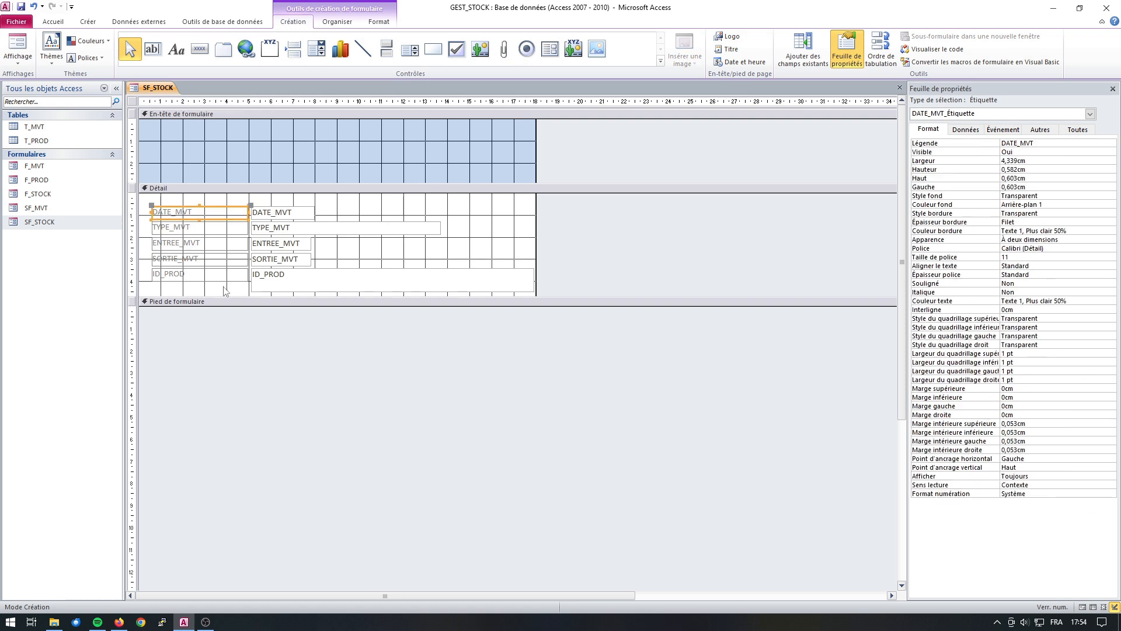
left_click(201, 230, "shift")
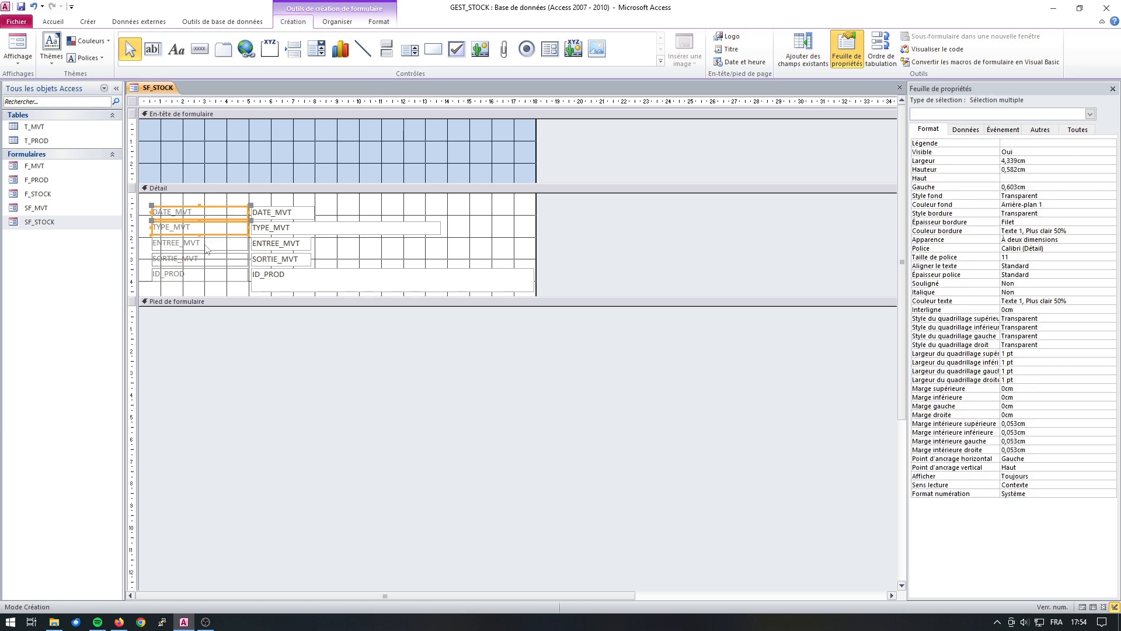
left_click(203, 245, "shift")
left_click(202, 260, "shift")
left_click(203, 276, "shift")
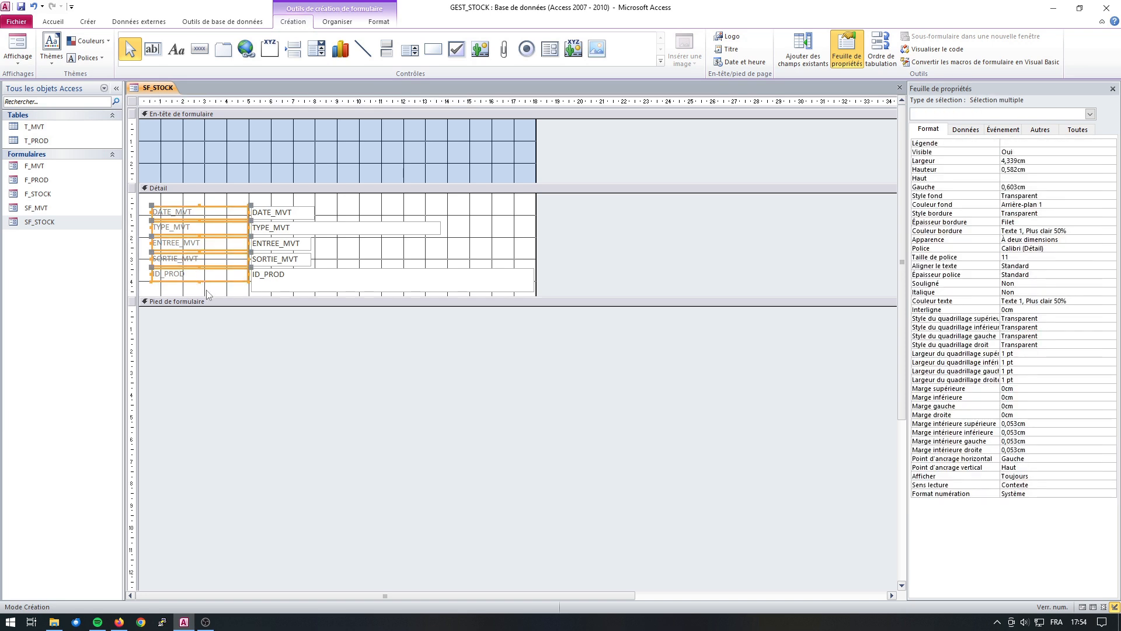
key("Delete")
left_click(215, 142)
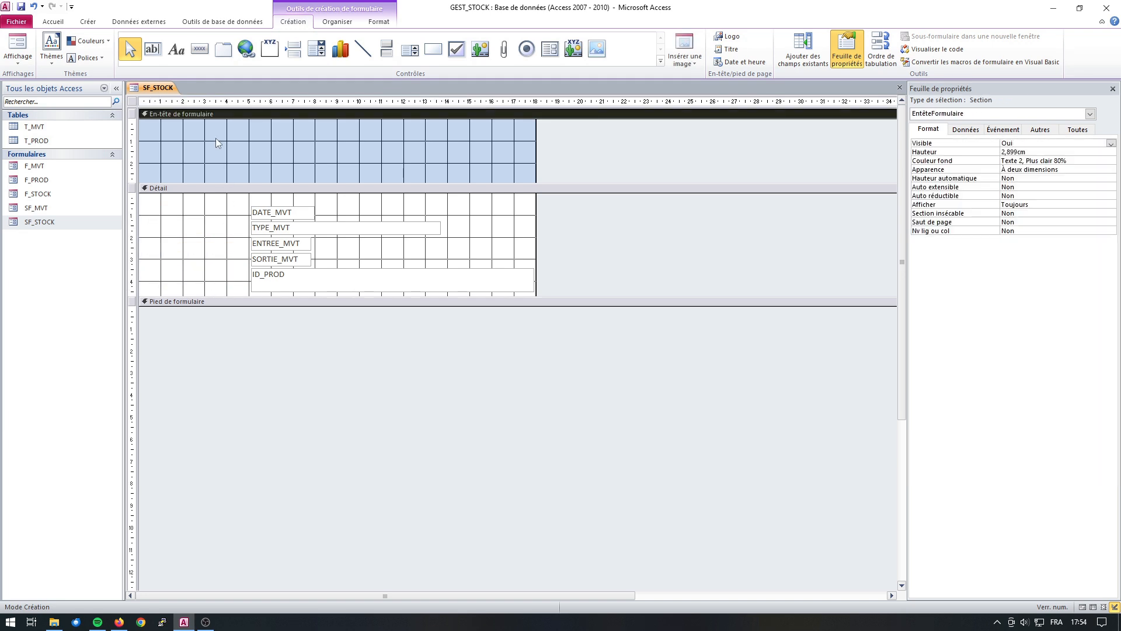
key("ctrl+v")
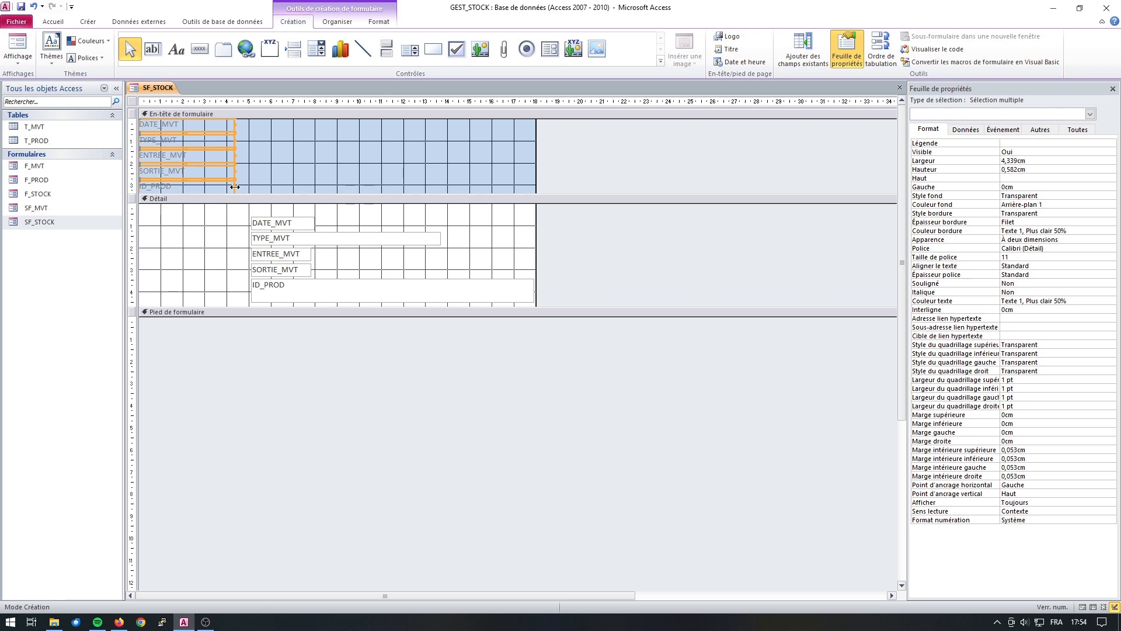
Narrow the five labels in the form header to about 2.2 cm wide.
left_click_drag(235, 187, 189, 188)
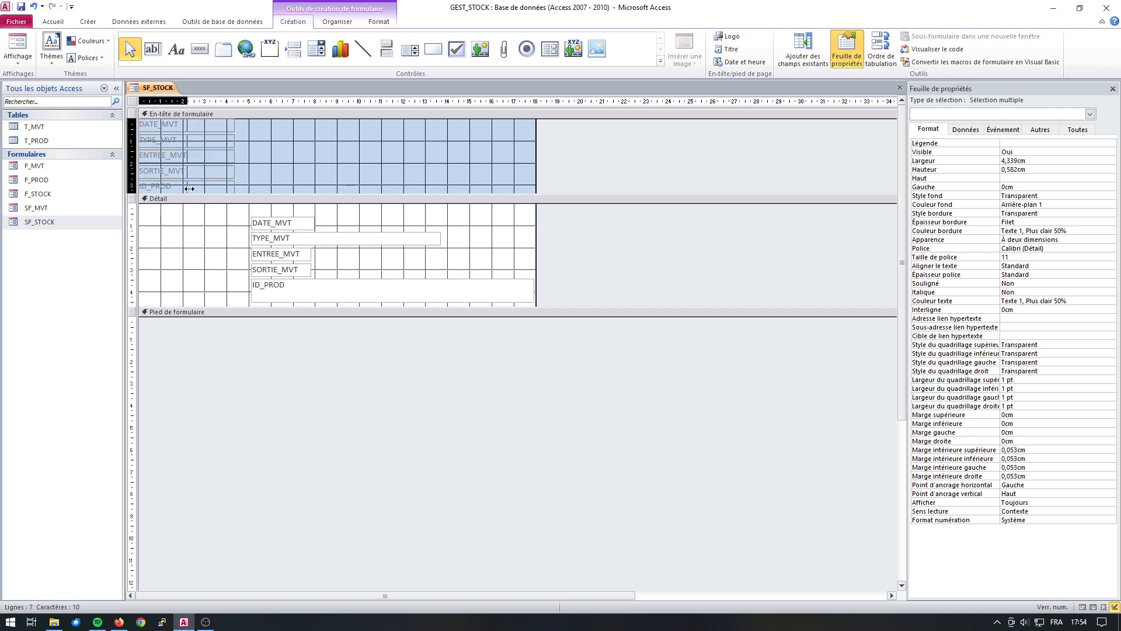
left_click(293, 188)
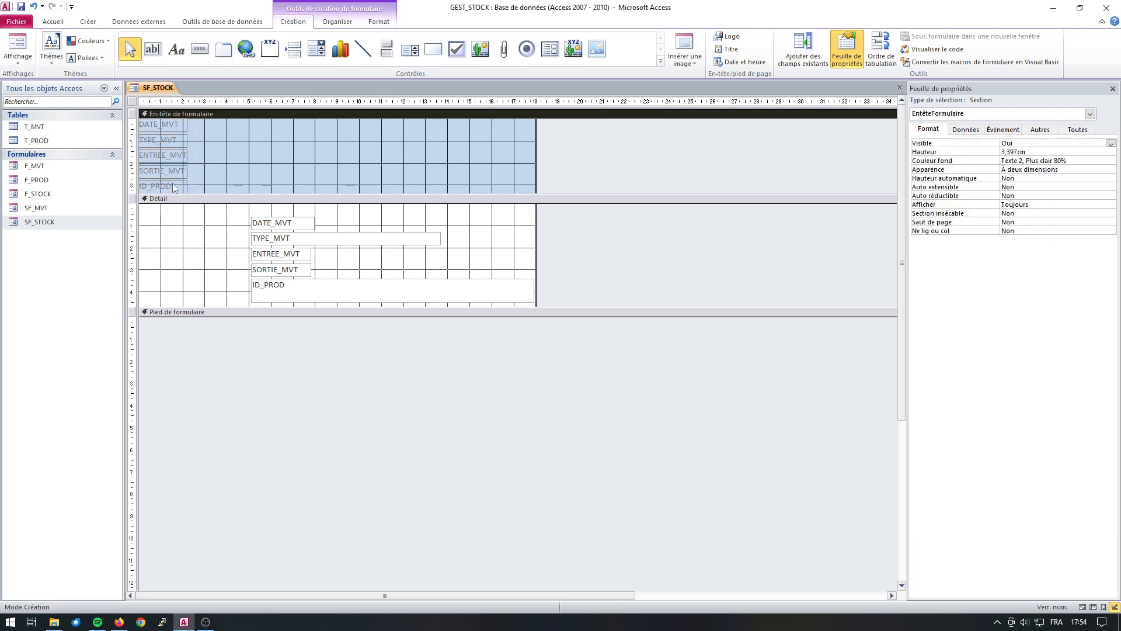
Line up the five labels in one row along the bottom of the form header: DATE_MVT, TYPE_MVT, ENTREE_MVT, SORTIE_MVT, ID_PROD.
left_click(175, 188)
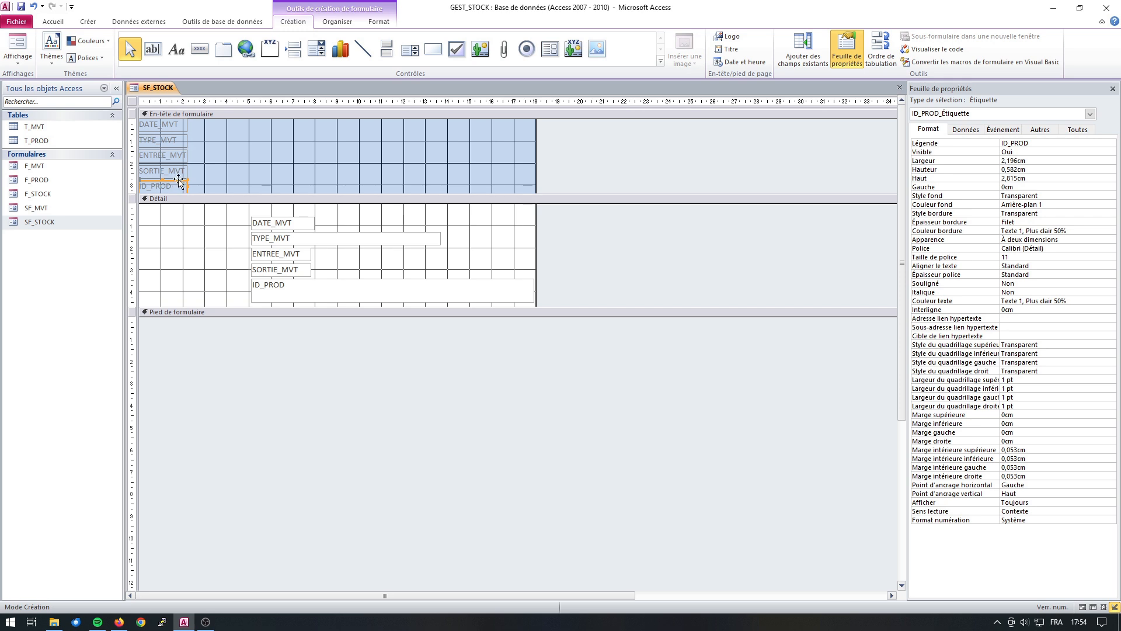
left_click_drag(180, 183, 520, 182)
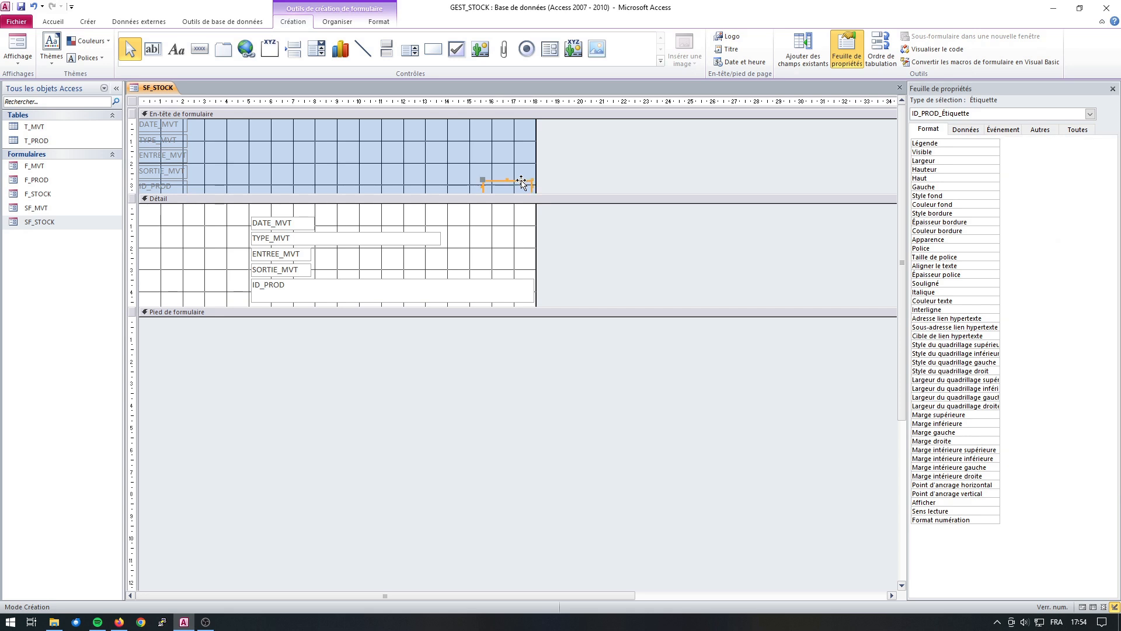
left_click(175, 175)
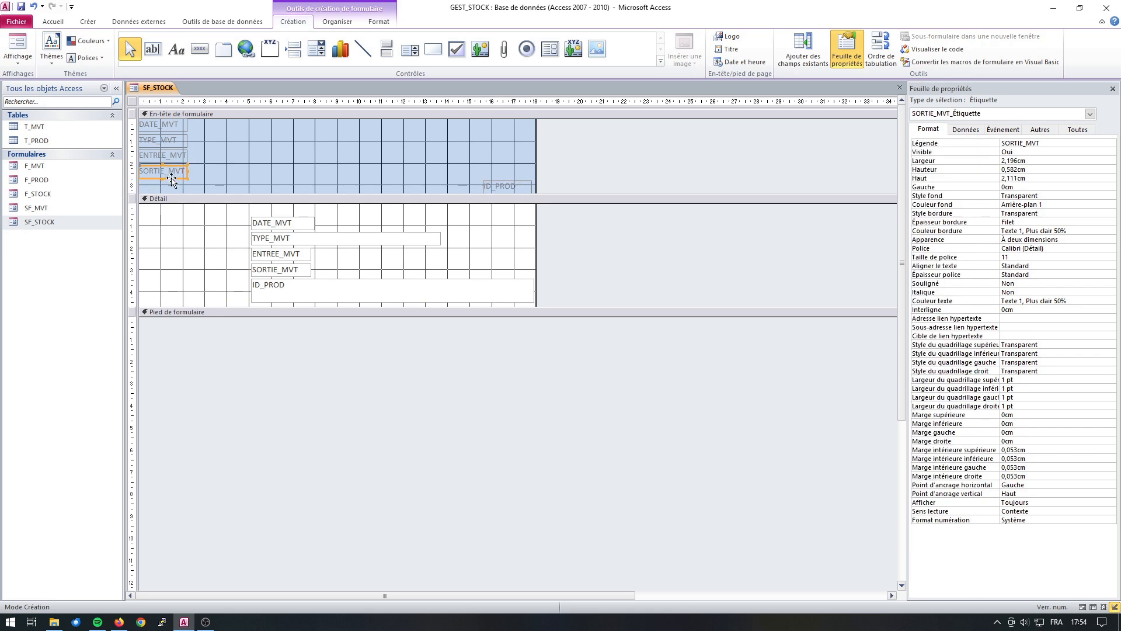
left_click_drag(173, 179, 457, 194)
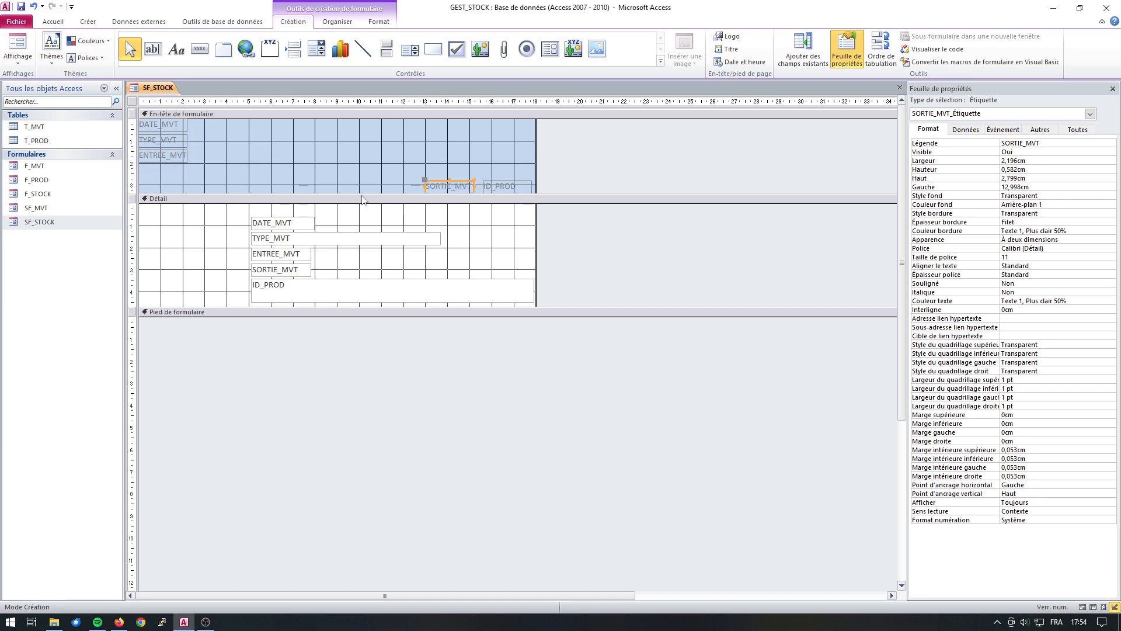
left_click(163, 159)
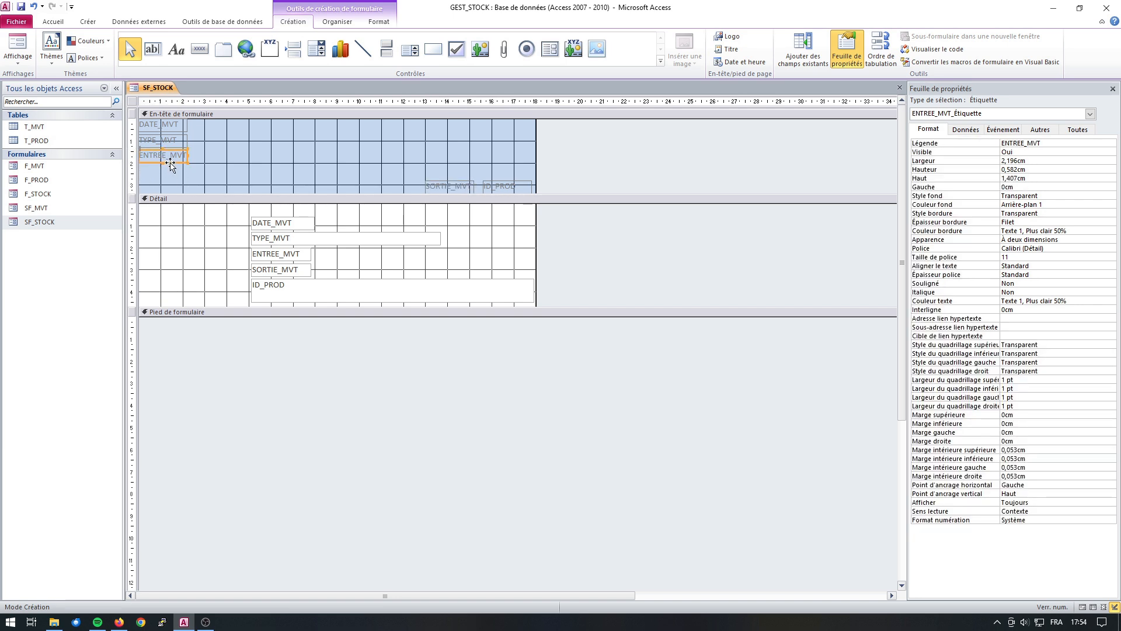
left_click_drag(171, 166, 402, 192)
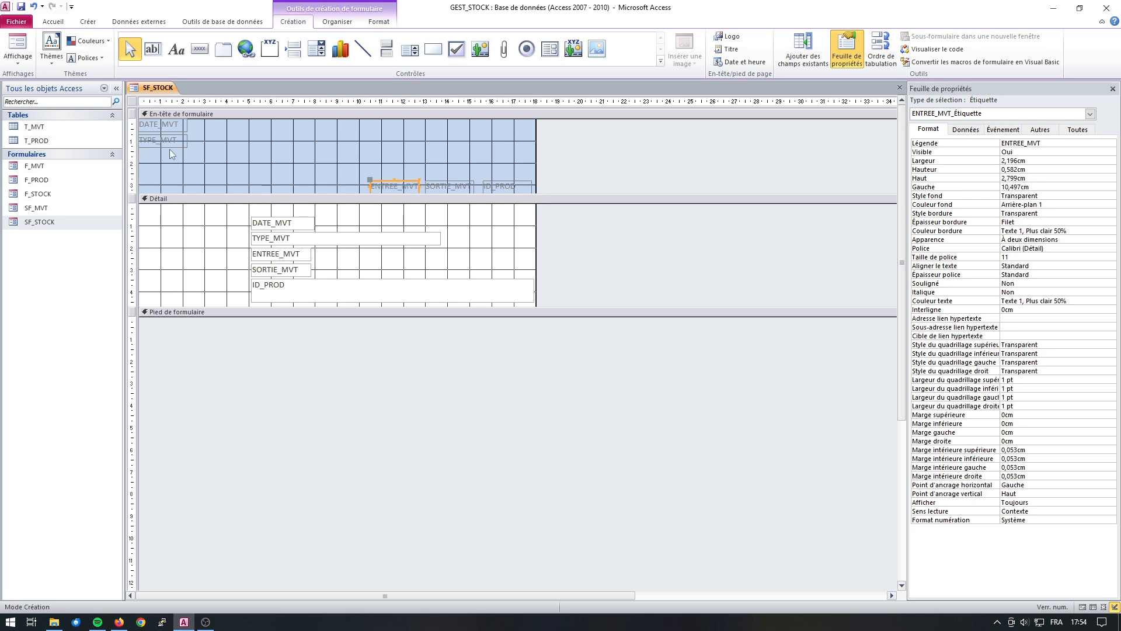
left_click(169, 149)
left_click_drag(172, 150, 302, 194)
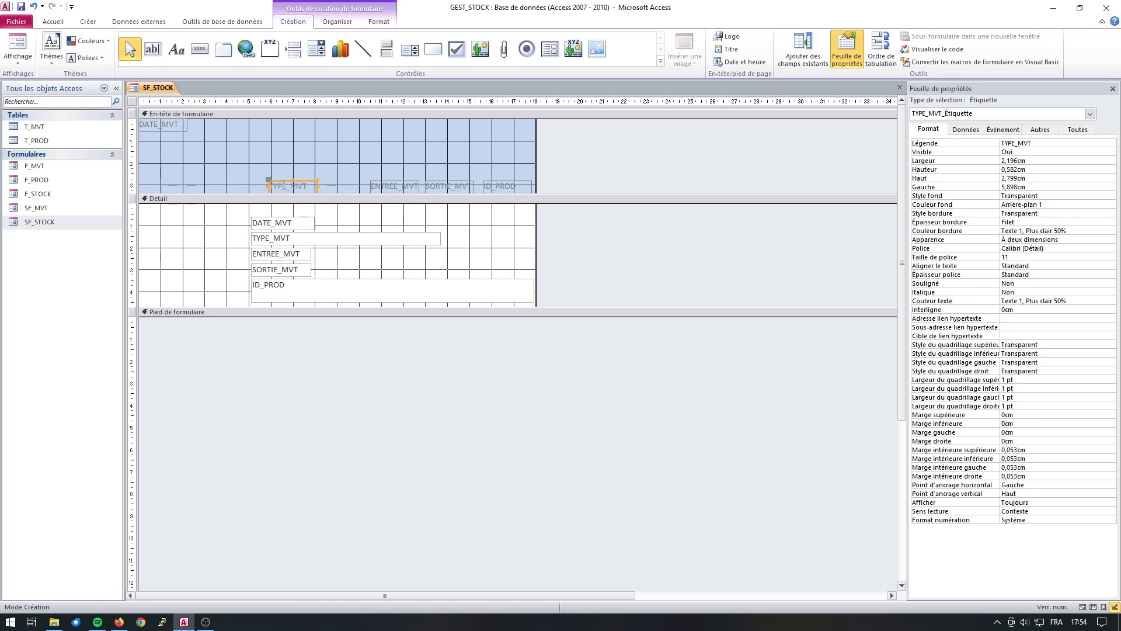
left_click(163, 132)
left_click(163, 128)
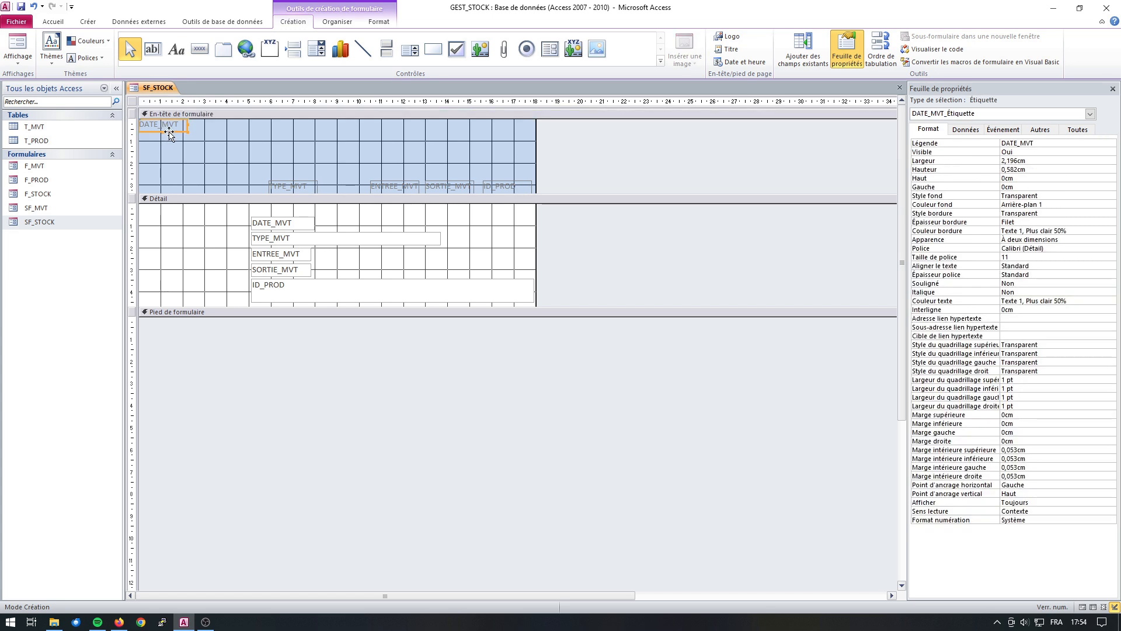
left_click_drag(170, 133, 183, 193)
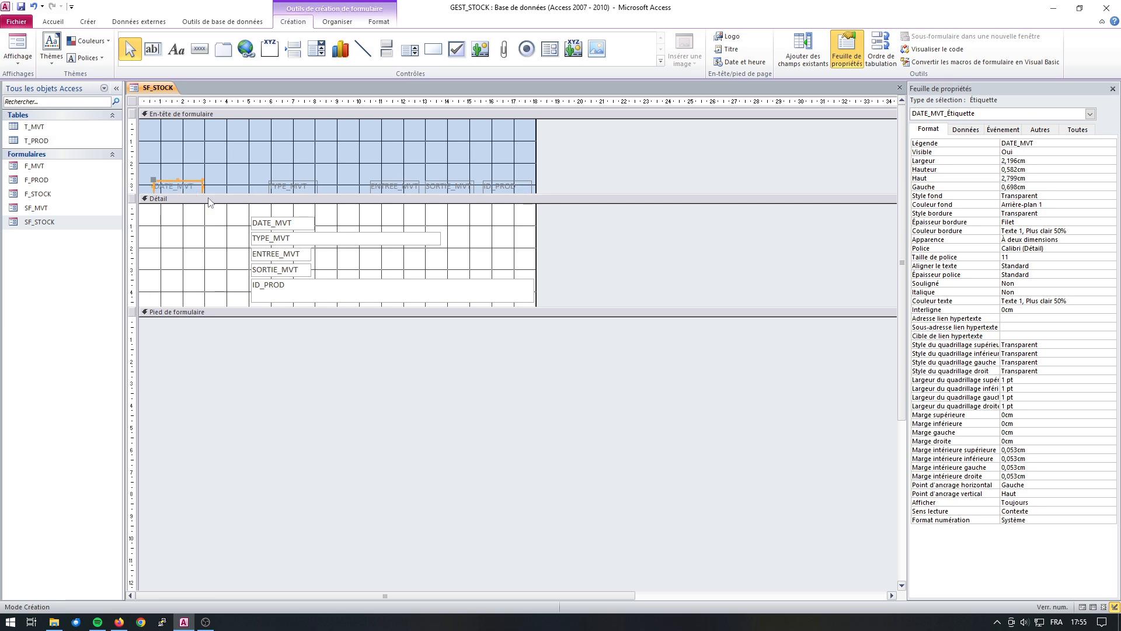
Move the DATE_MVT and TYPE_MVT text boxes to the top of the Detail section, narrow TYPE_MVT to about 4.5 cm, and align its label above.
left_click(281, 224)
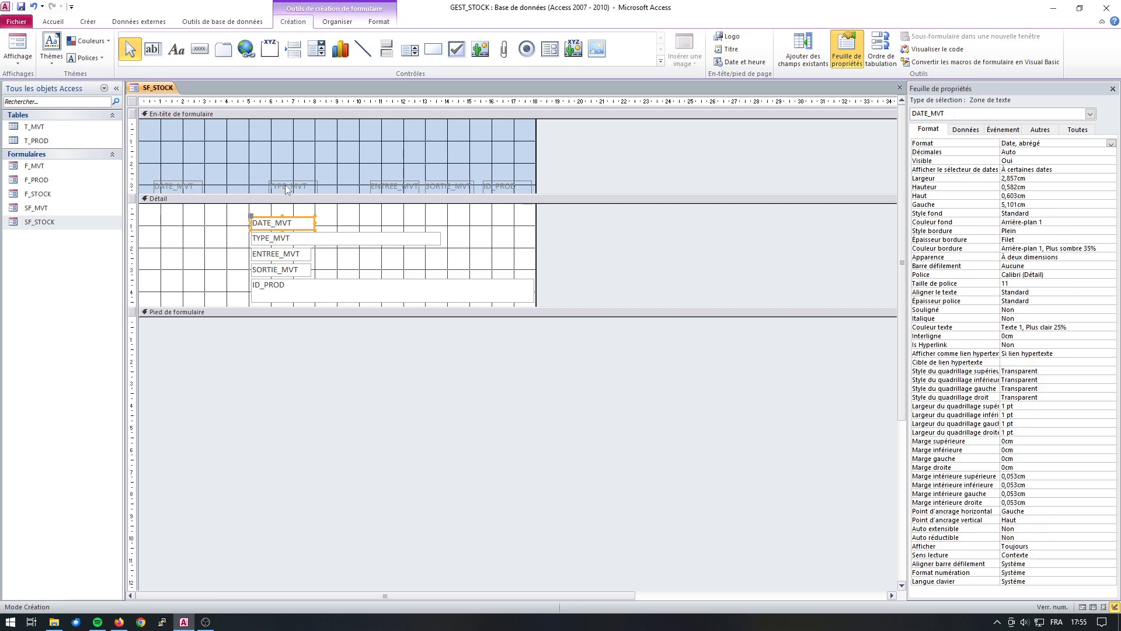
left_click_drag(289, 231, 188, 215)
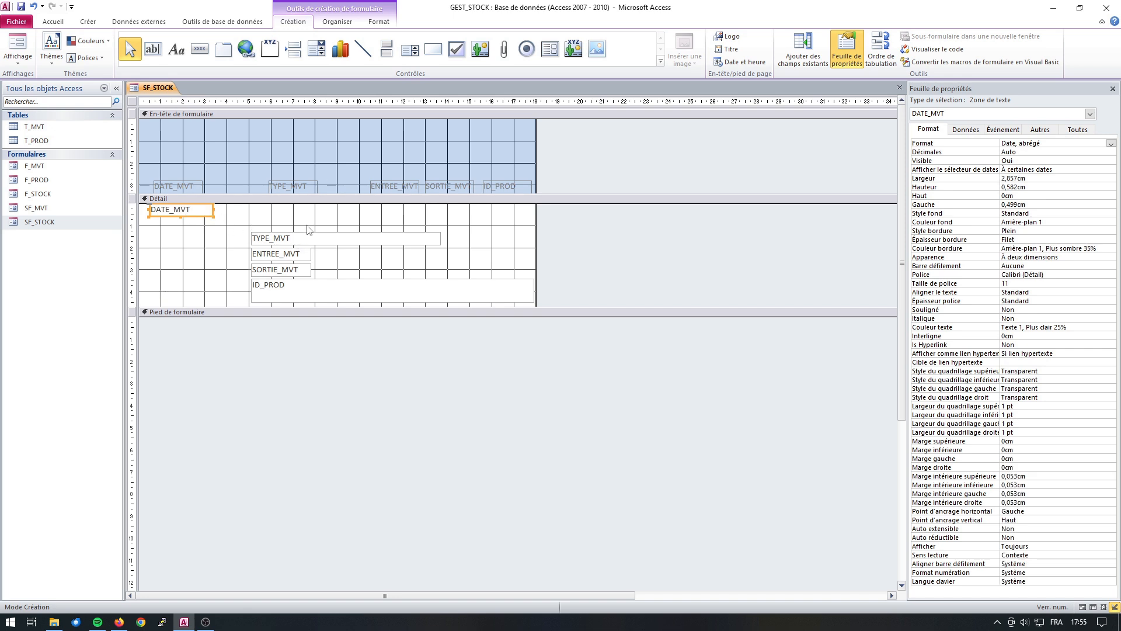
left_click(310, 242)
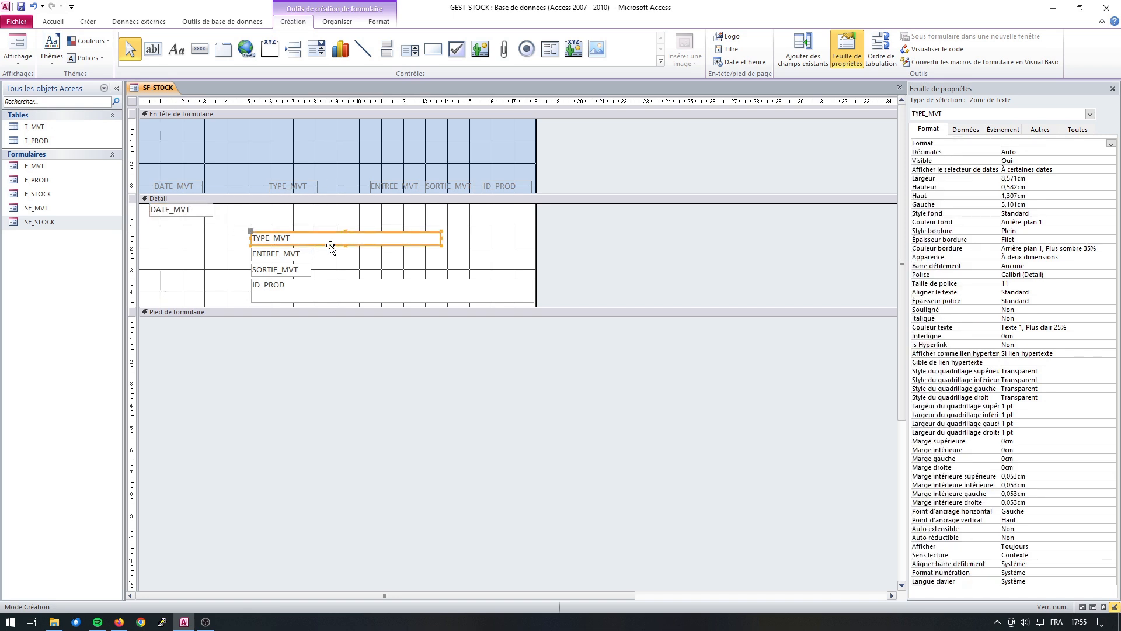
left_click_drag(442, 242, 354, 239)
left_click_drag(287, 249, 275, 182)
left_click(293, 188)
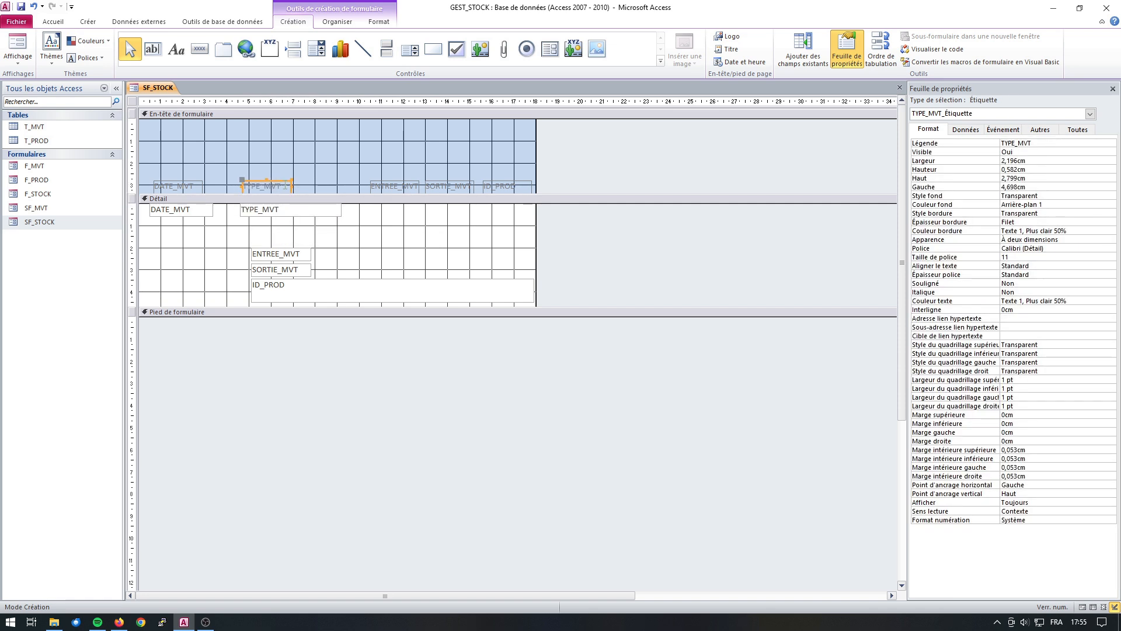
Shift the ENTREE_MVT and SORTIE_MVT header labels closer to TYPE_MVT, leaving a slightly wider gap between the two.
left_click(390, 191)
left_click(462, 185, "shift")
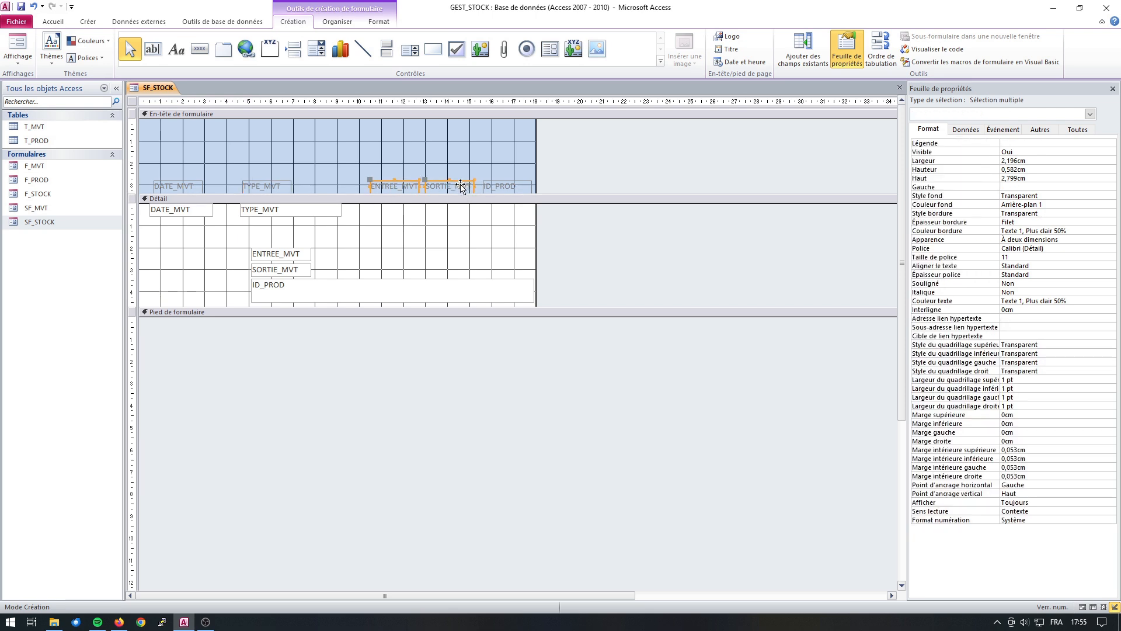
key("Left")
key("Left")
key("Left")
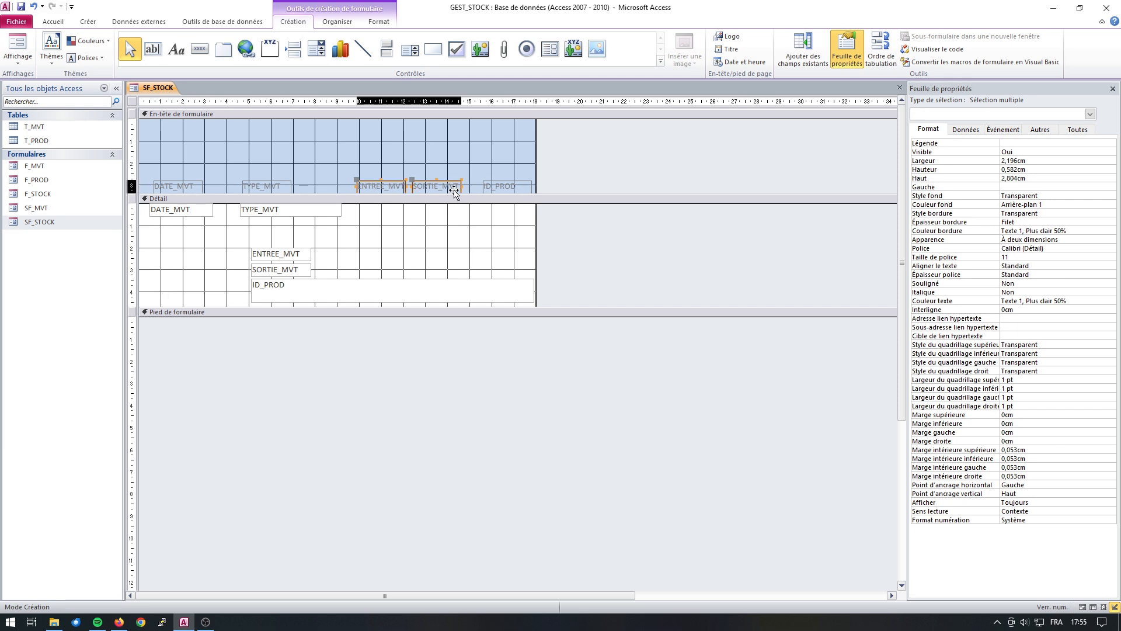
left_click(433, 176)
left_click(436, 187)
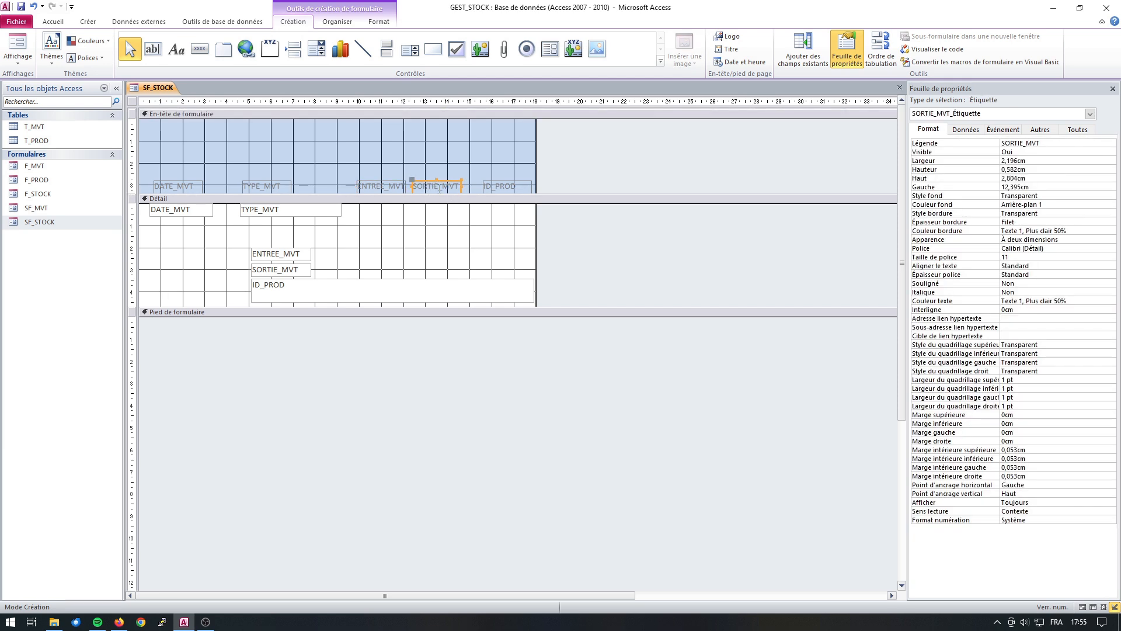
left_click_drag(452, 195, 459, 194)
Place the ENTREE_MVT, SORTIE_MVT and ID_PROD text boxes under their labels at the top of Detail, shrinking ID_PROD to about 2.2 by 0.6 cm.
left_click_drag(287, 255, 391, 214)
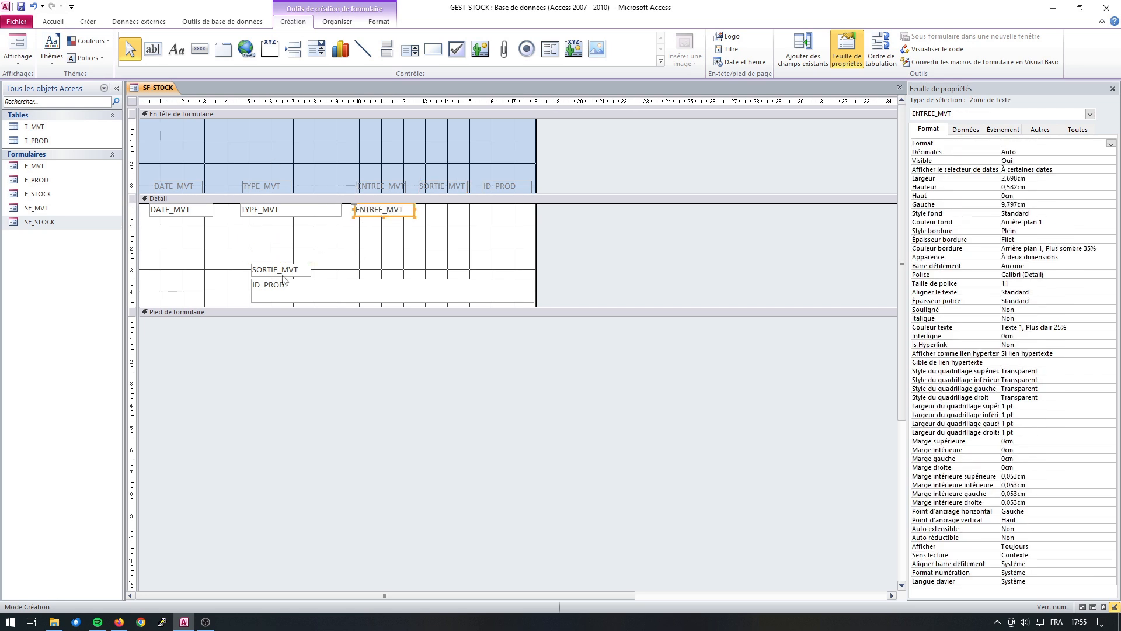
left_click_drag(286, 269, 451, 211)
left_click(394, 286)
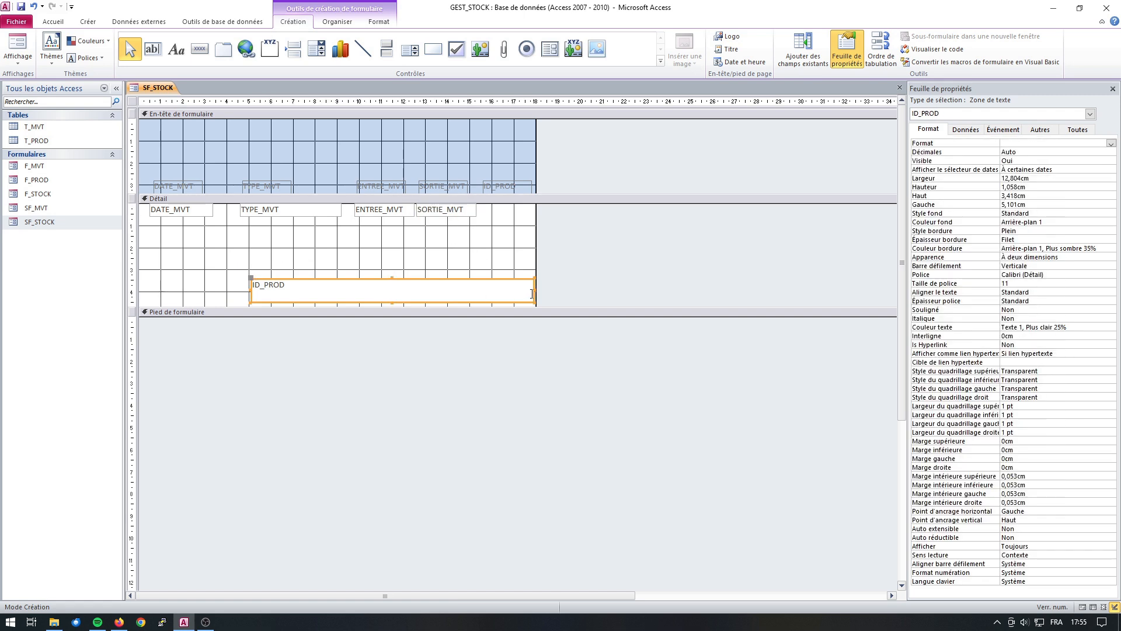
left_click_drag(533, 288, 481, 237)
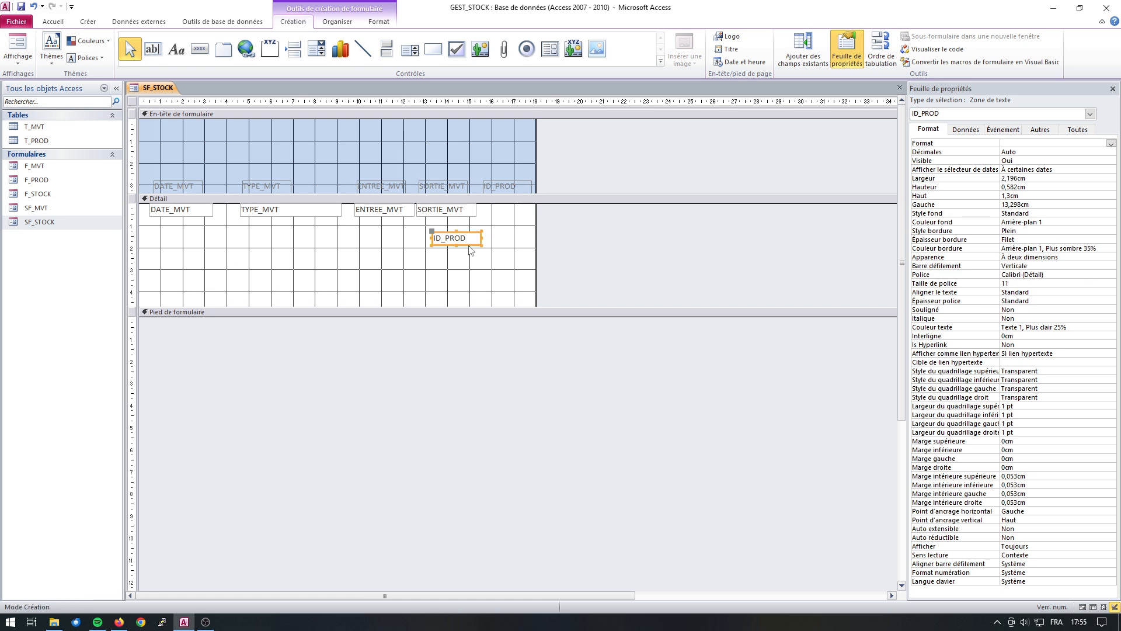
left_click(454, 259)
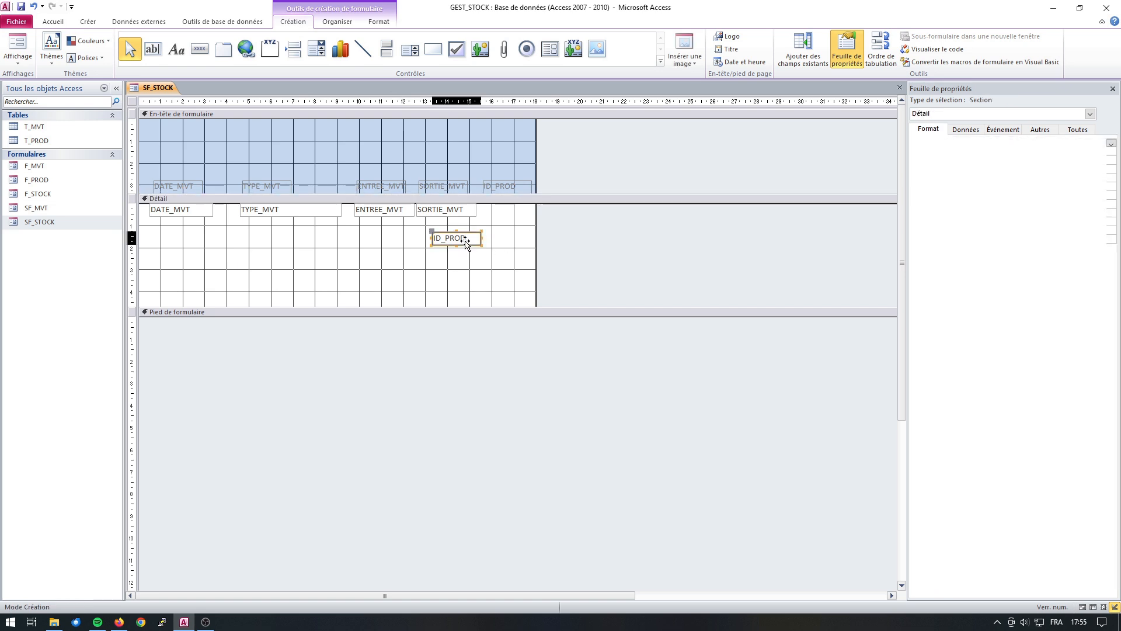
left_click_drag(467, 245, 516, 216)
Hide the ID_PROD label and text box together by setting their Visible property to Non.
left_click(496, 188)
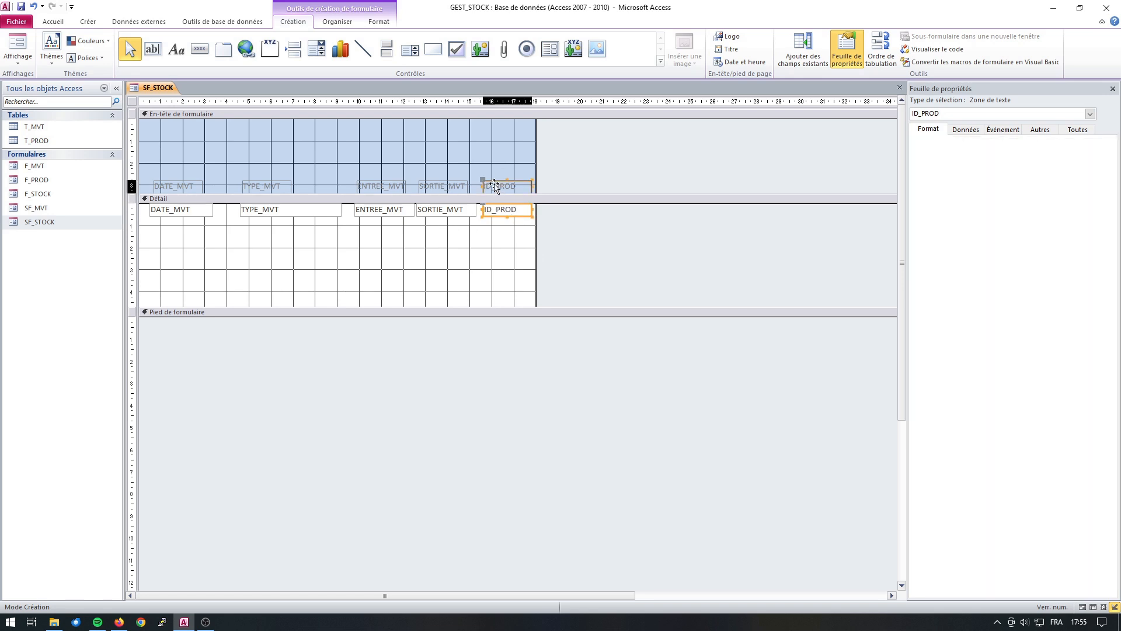
left_click(502, 213)
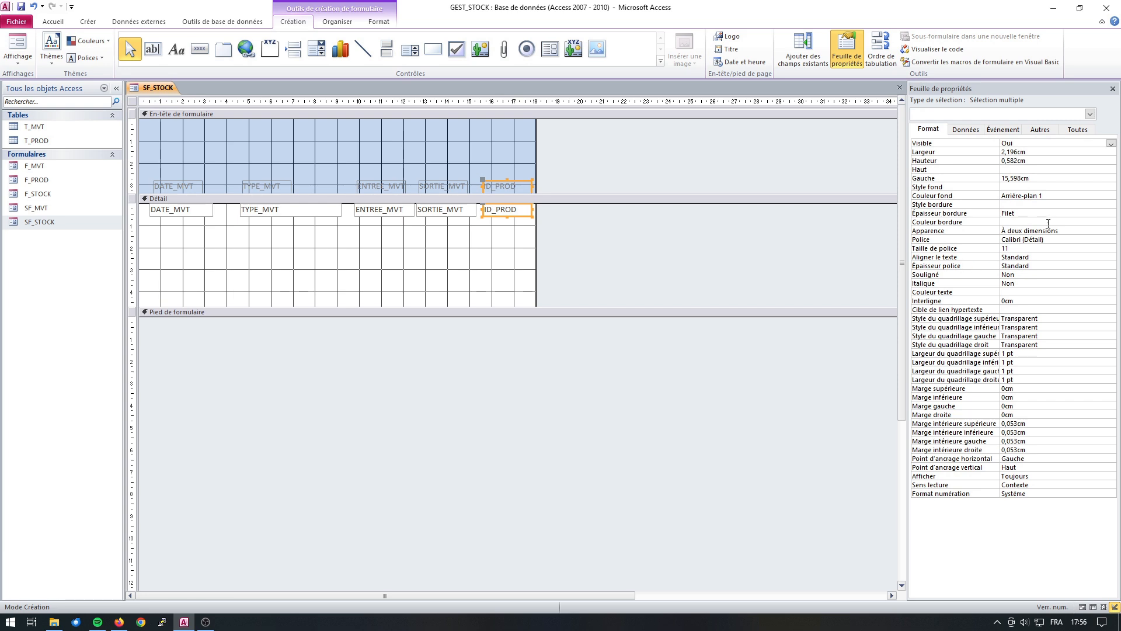
left_click(1112, 143)
left_click(1016, 161)
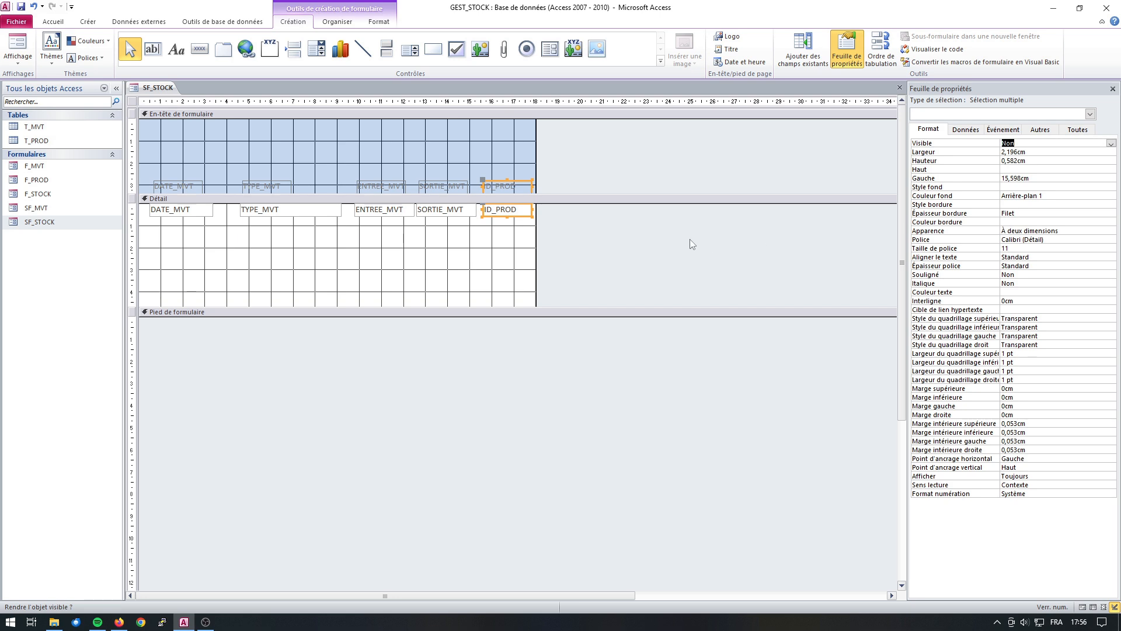